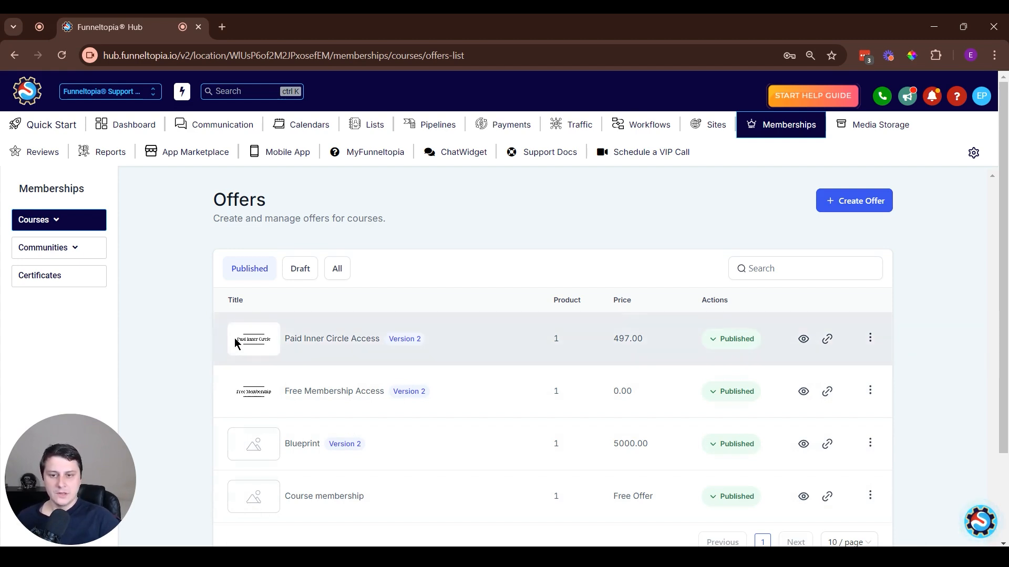
# Review the Free Membership Access offer's details and included products, and return to the offers list
pyautogui.click(332, 394)
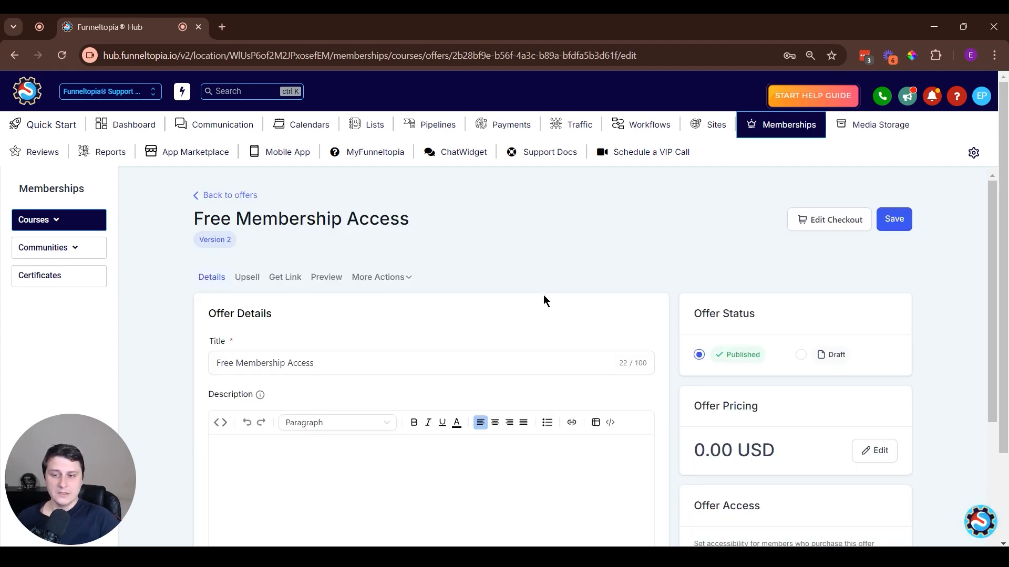
pyautogui.moveTo(181, 208); pyautogui.dragTo(452, 209)
pyautogui.click(442, 217)
pyautogui.scroll(-3, 509, 229)
pyautogui.scroll(3, 411, 369)
pyautogui.scroll(-8, 410, 370)
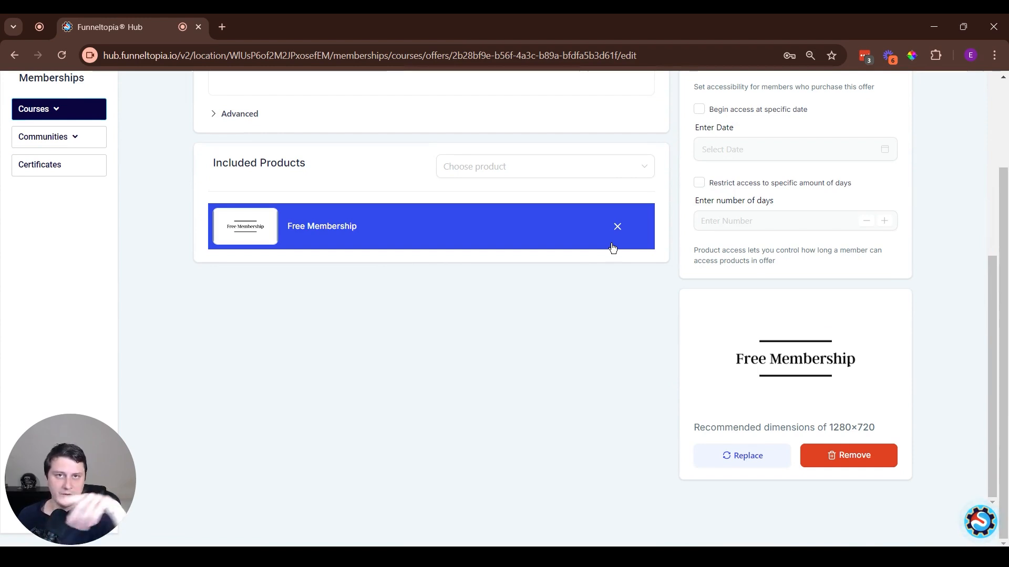
pyautogui.scroll(5, 408, 245)
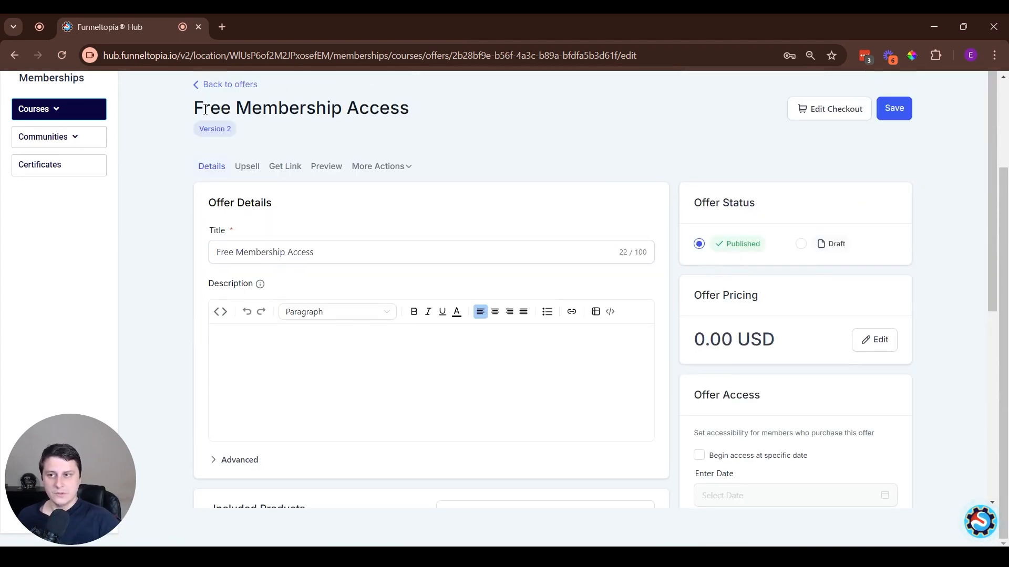
pyautogui.click(205, 85)
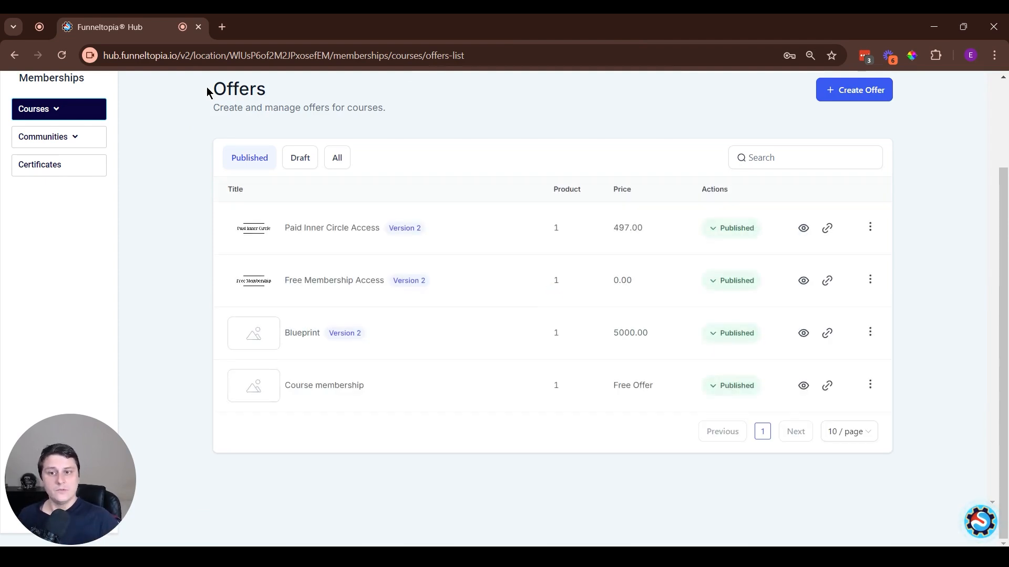
# Review the Paid Inner Circle Access offer's included products and pricing, and return to the offers list
pyautogui.click(342, 235)
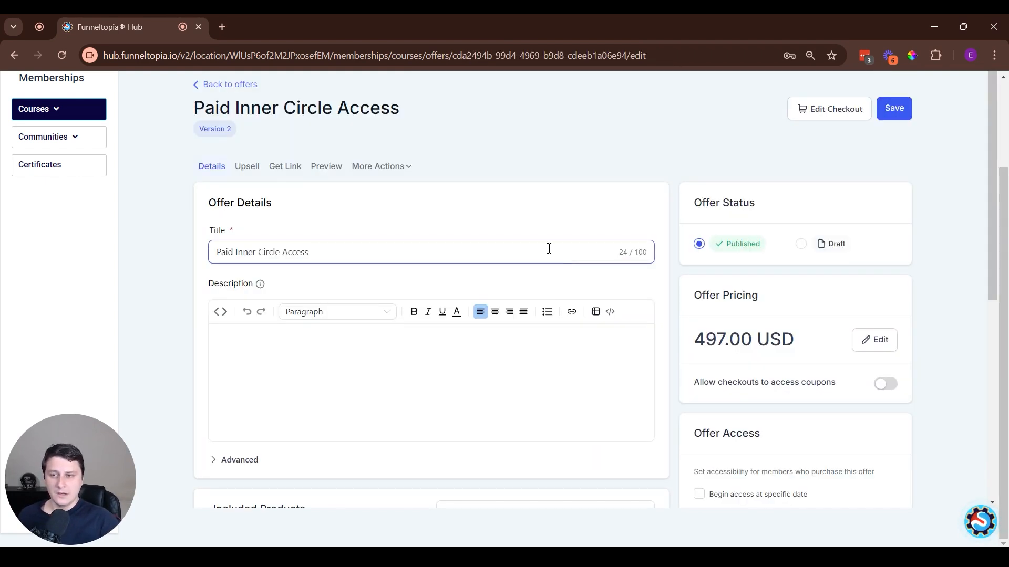
pyautogui.scroll(-7, 453, 392)
pyautogui.scroll(2, 281, 252)
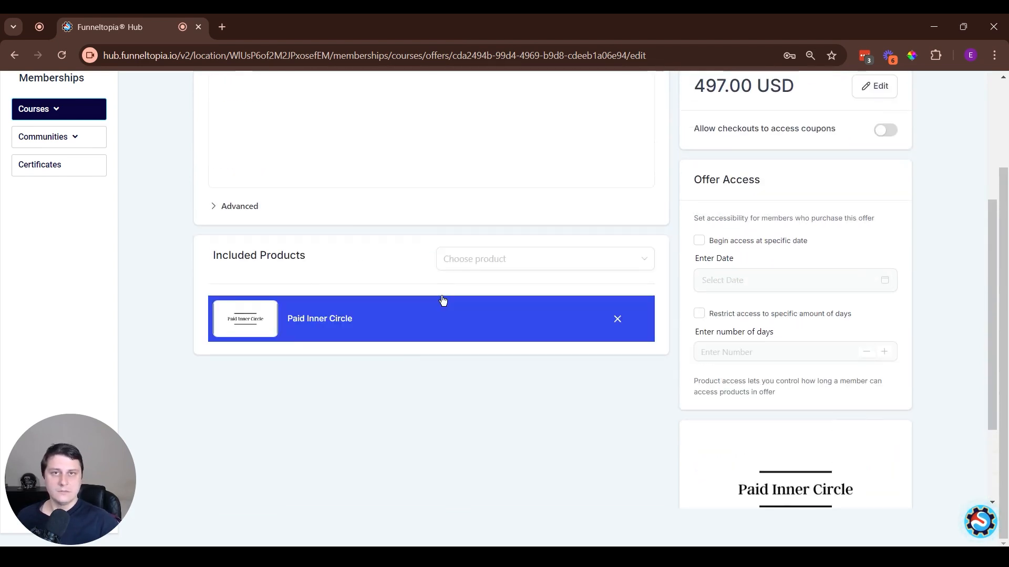
pyautogui.scroll(5, 566, 395)
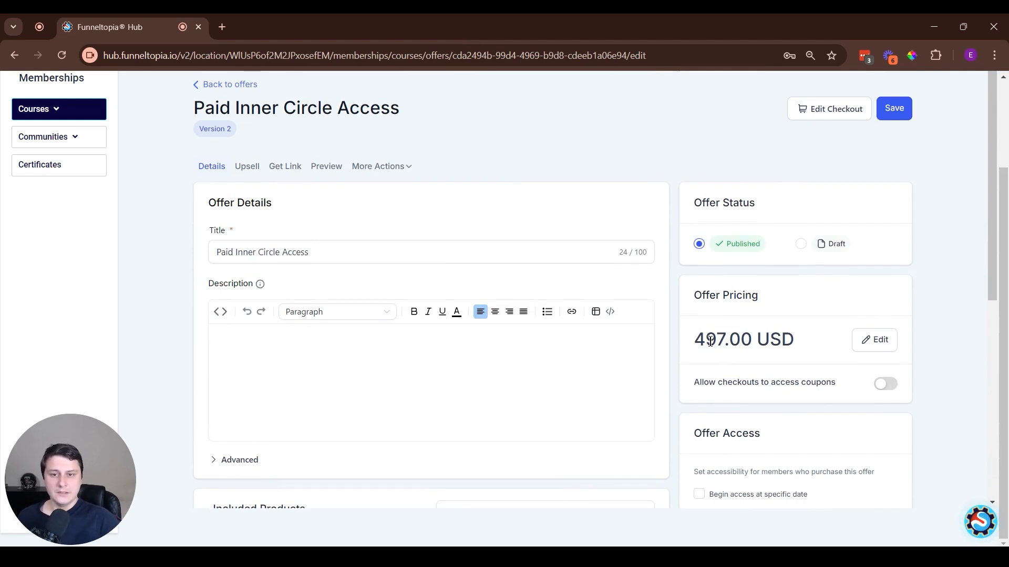
pyautogui.moveTo(706, 342); pyautogui.dragTo(823, 346)
pyautogui.click(828, 343)
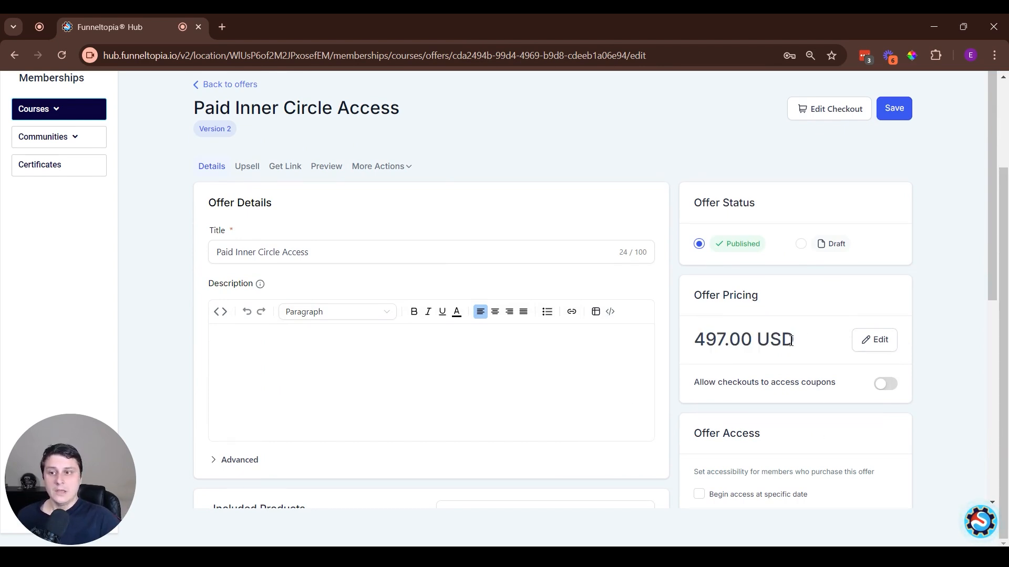
pyautogui.click(210, 87)
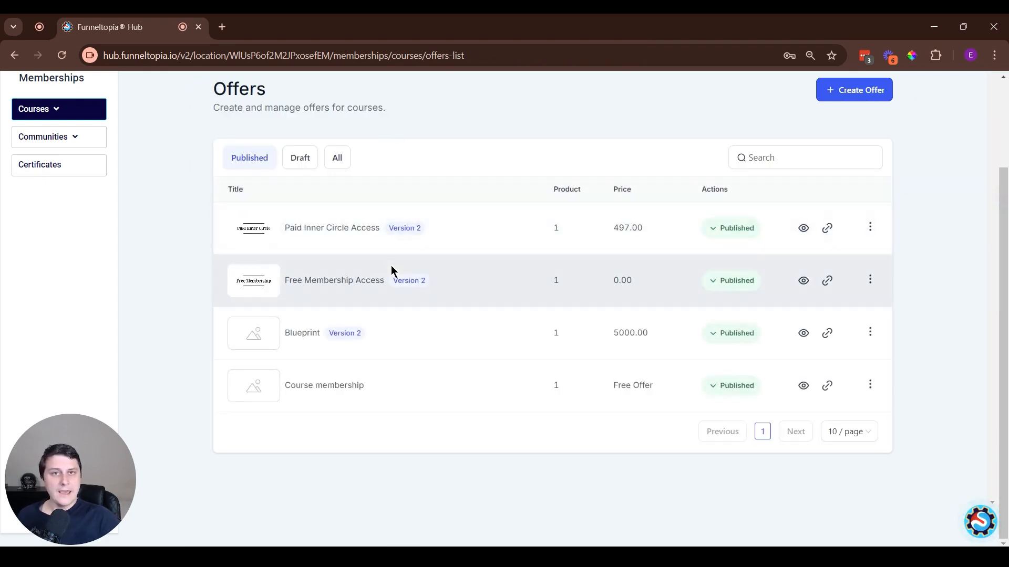
# Delete the existing Paid Inner Circle Access in-app upsell from the Free Membership Access offer, confirming with CONFIRM
pyautogui.click(364, 284)
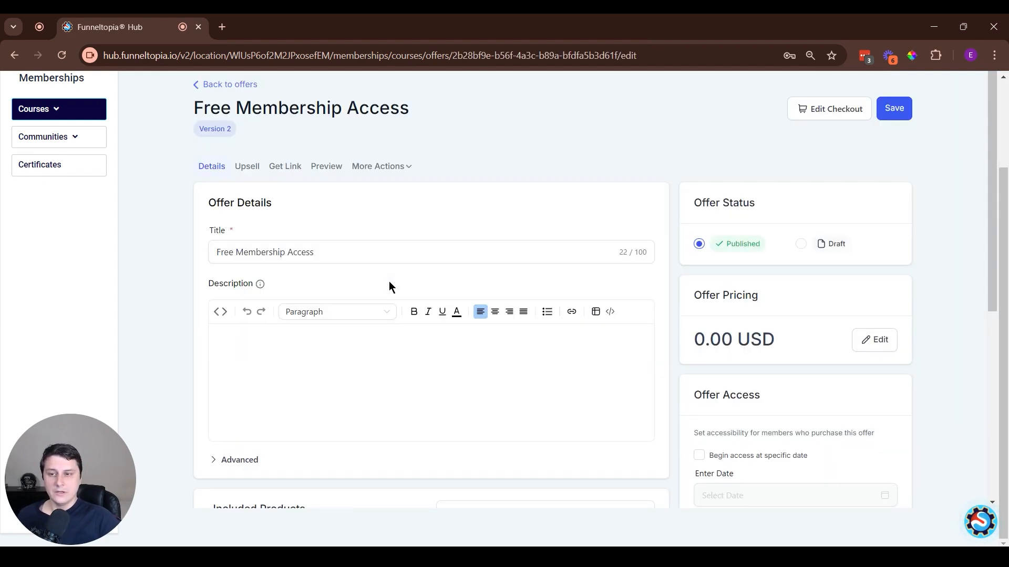
pyautogui.click(244, 165)
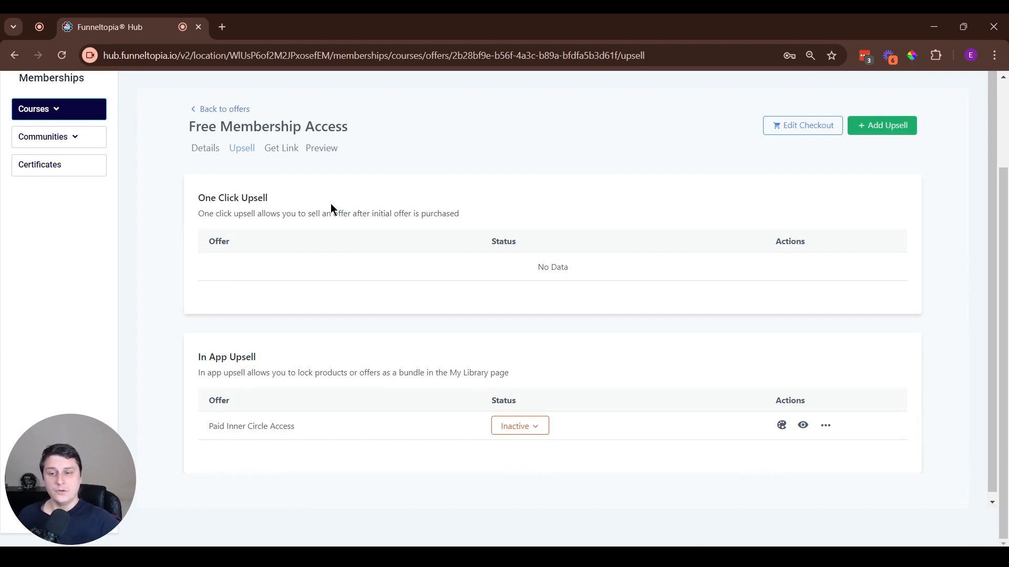
pyautogui.click(825, 425)
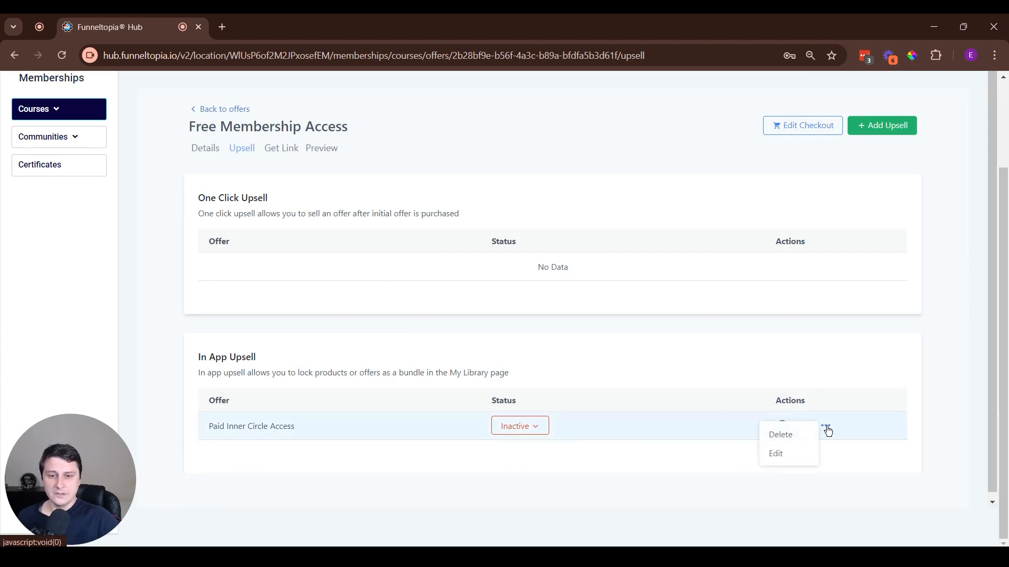
pyautogui.click(781, 435)
pyautogui.click(505, 282)
pyautogui.write('CONFIRM')
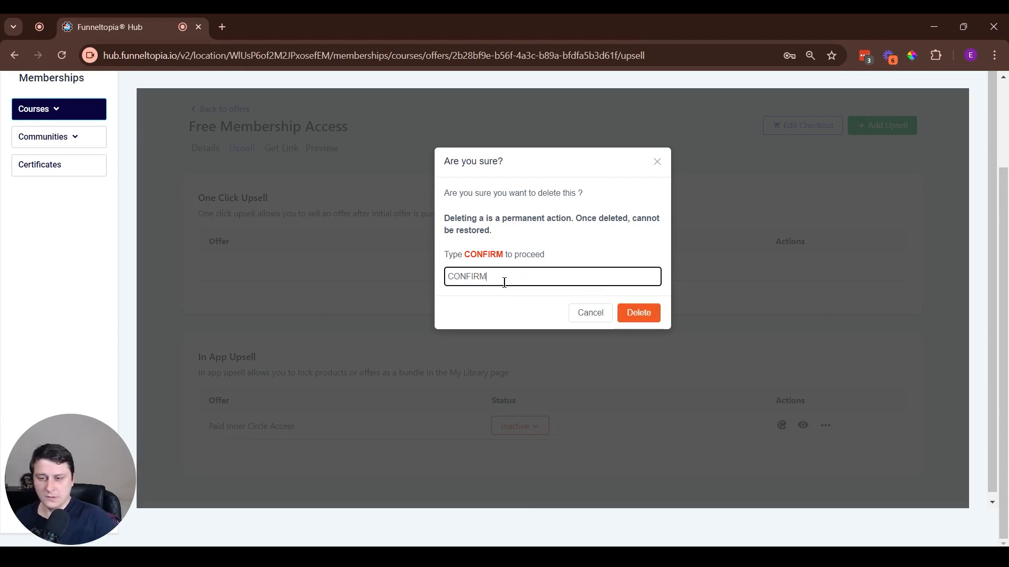
pyautogui.click(638, 310)
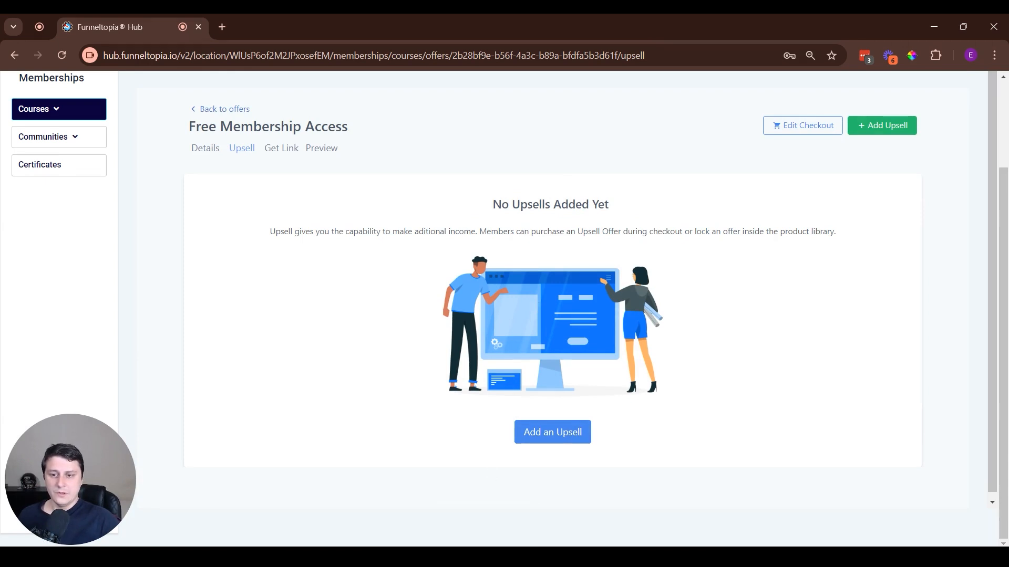
# Switch to the incognito browser window to check the member's course library, and return to the Funneltopia Hub window
pyautogui.moveTo(578, 557)
pyautogui.click(681, 522)
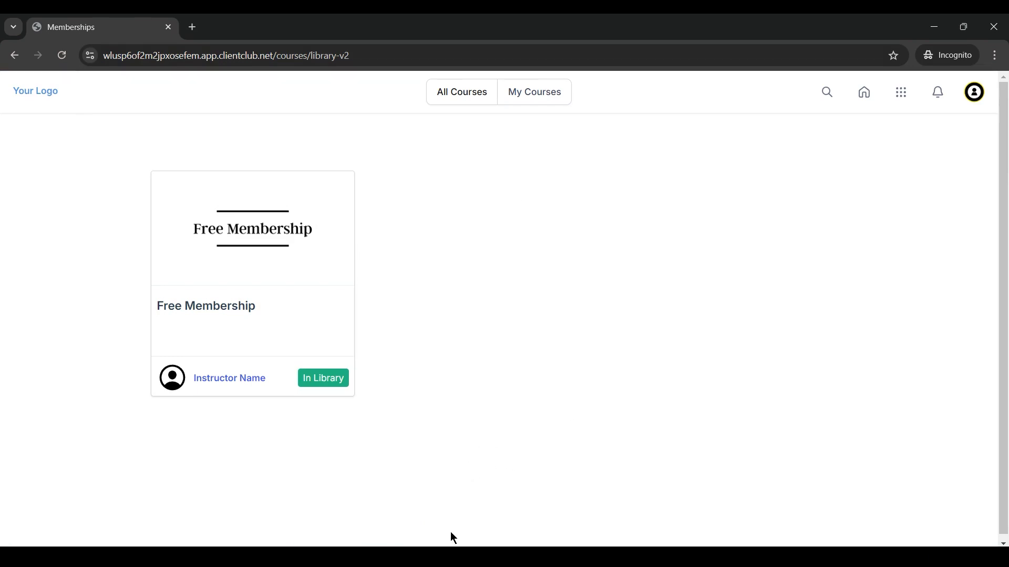
pyautogui.moveTo(566, 545)
pyautogui.click(541, 494)
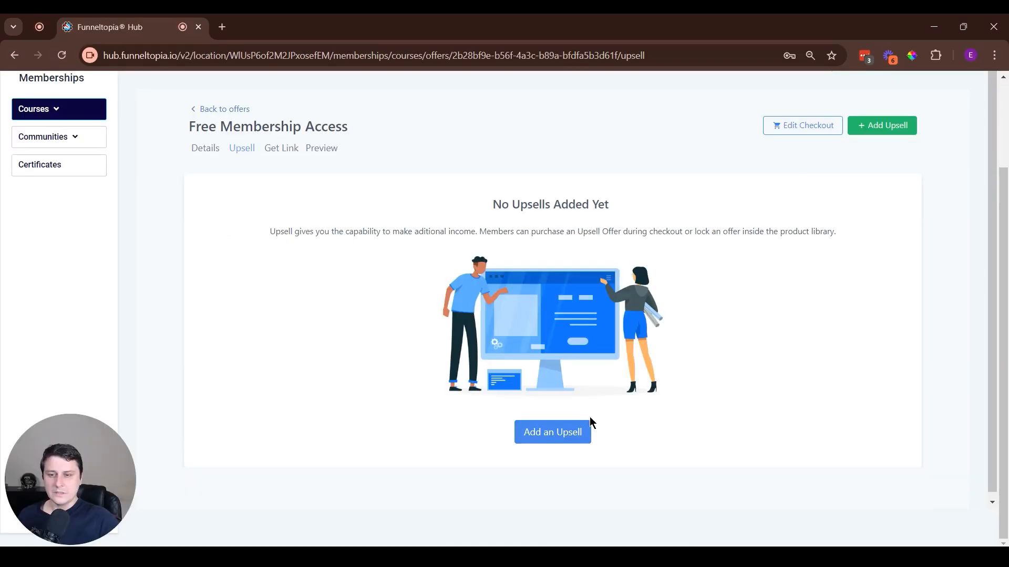
# Add an In App Upsell to the Free Membership Access offer, using Paid Inner Circle Access as the upsell offer
pyautogui.click(564, 428)
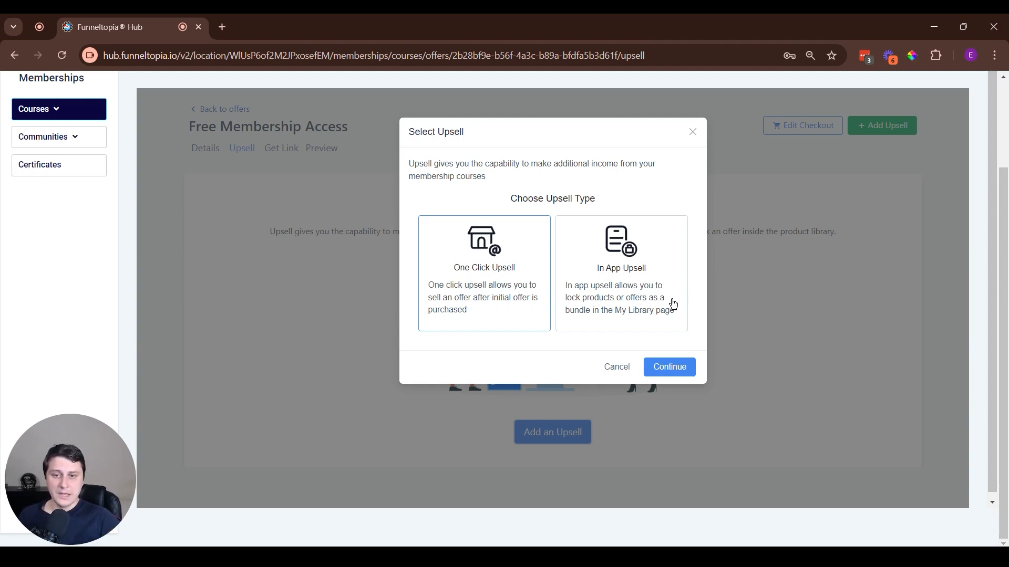
pyautogui.click(658, 293)
pyautogui.click(677, 374)
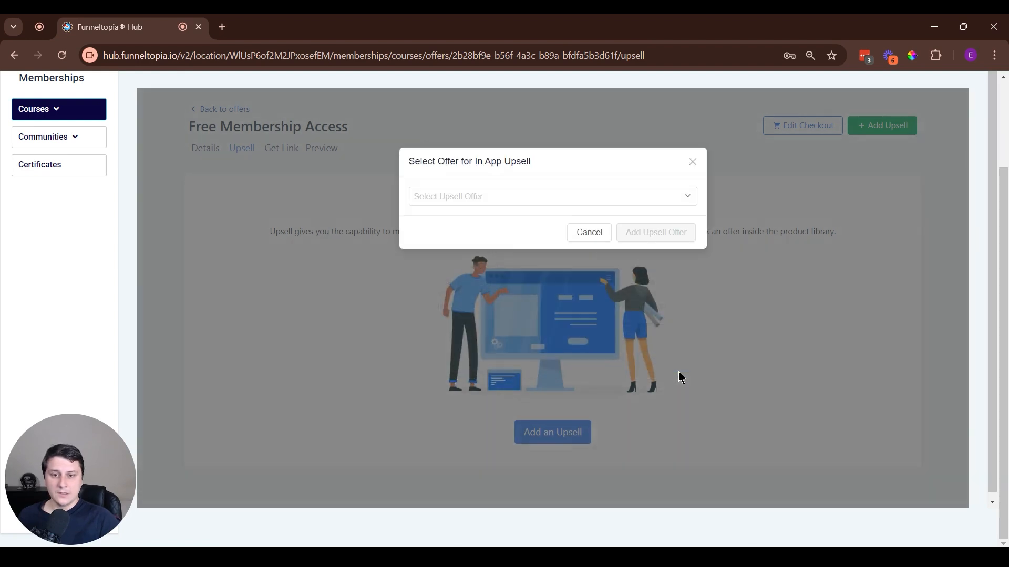
pyautogui.click(539, 197)
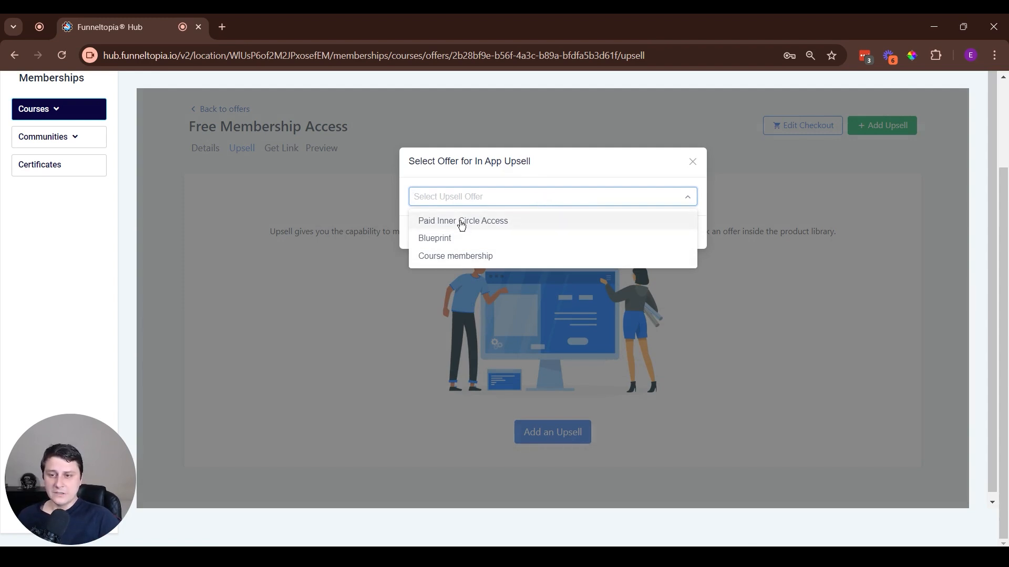
pyautogui.click(529, 222)
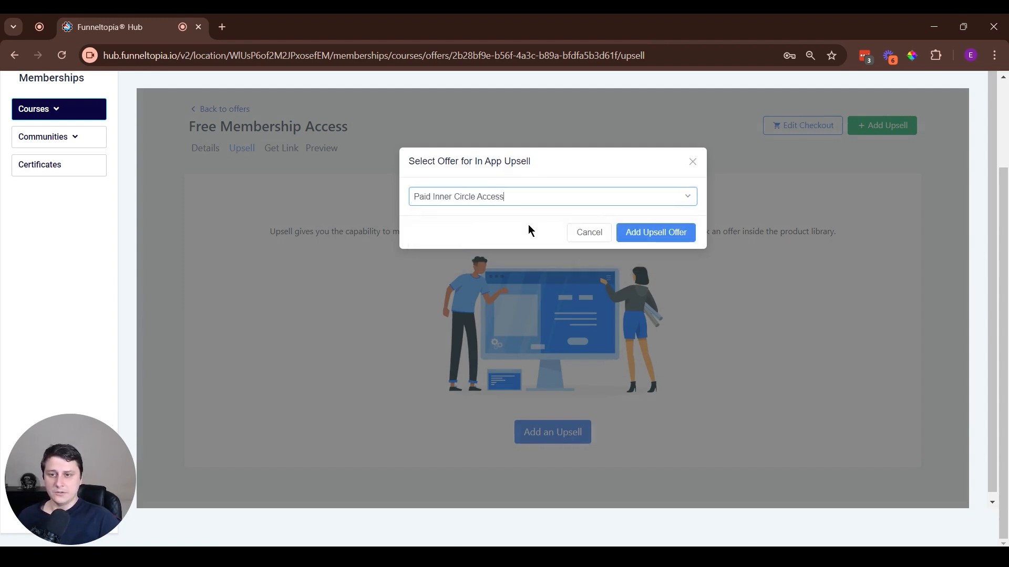
pyautogui.click(632, 234)
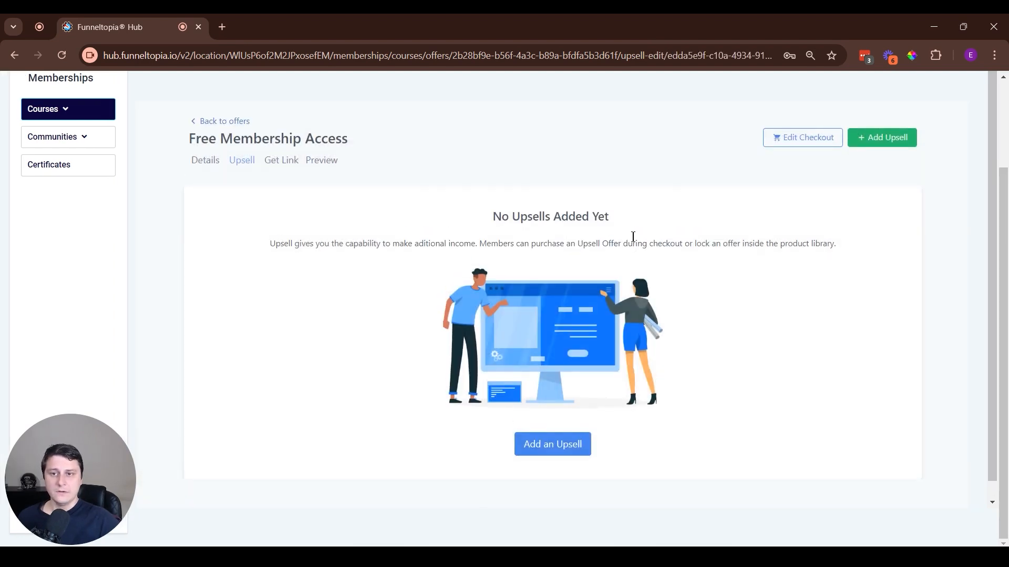
# Examine the upsell page preview, including its title, enroll button, course curriculum and instructor section
pyautogui.scroll(-10, 762, 256)
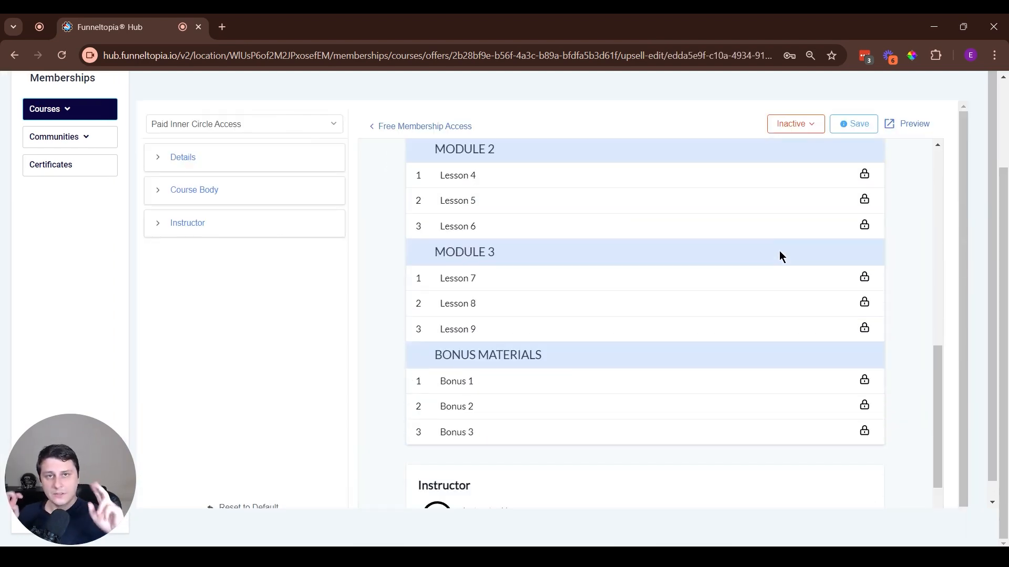
pyautogui.scroll(-1, 880, 313)
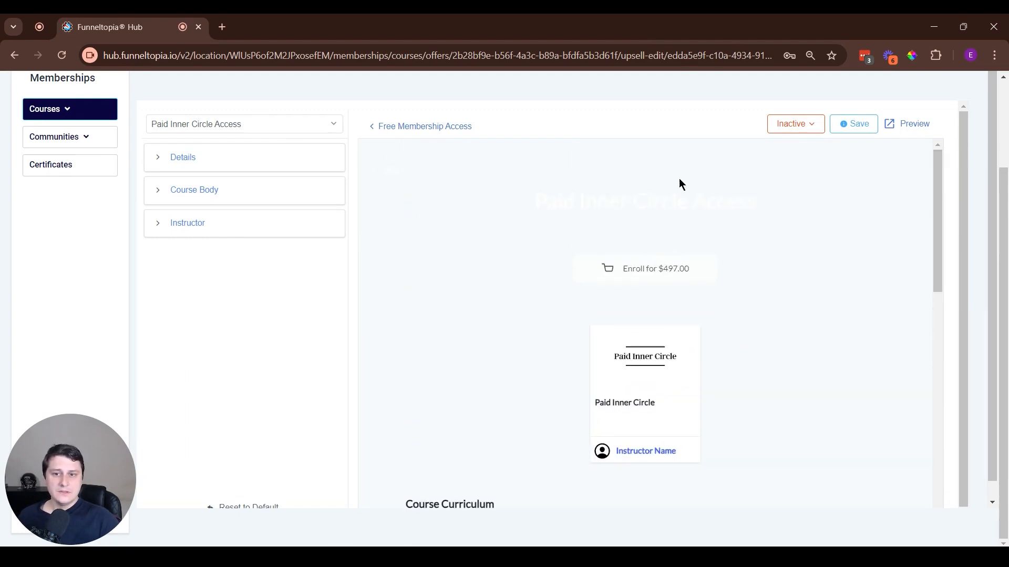
pyautogui.moveTo(938, 240); pyautogui.dragTo(965, 455)
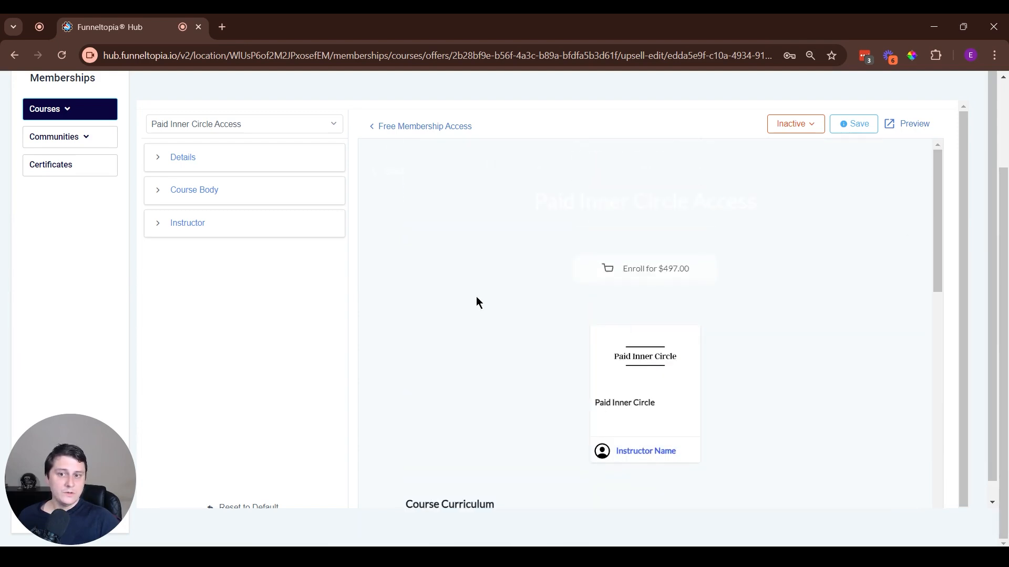
pyautogui.scroll(-5, 588, 321)
pyautogui.scroll(5, 531, 316)
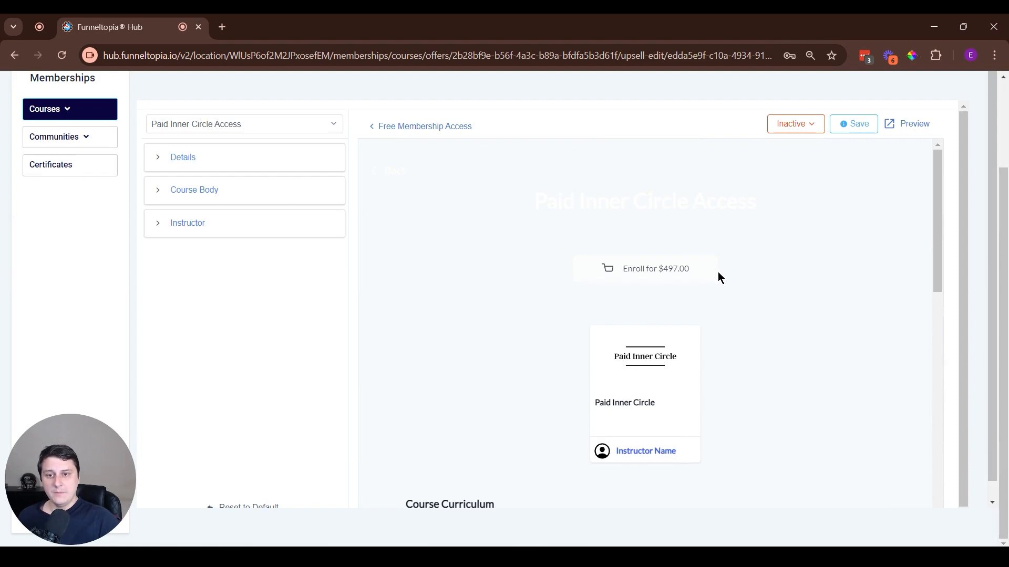
pyautogui.moveTo(527, 202); pyautogui.dragTo(829, 207)
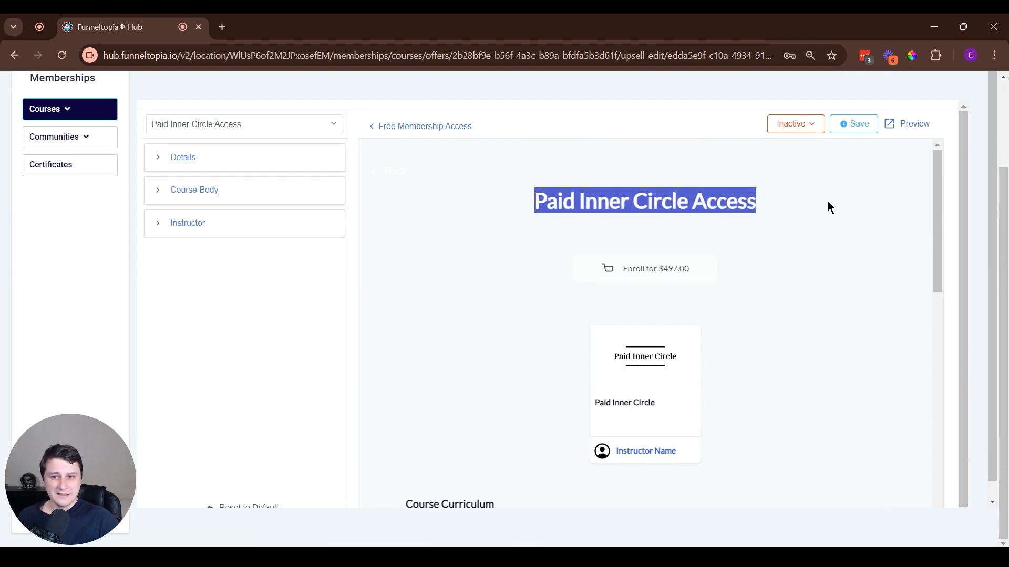
# Set the upsell page's title to "Get Access To The Inner Circle" and save the page
pyautogui.click(268, 156)
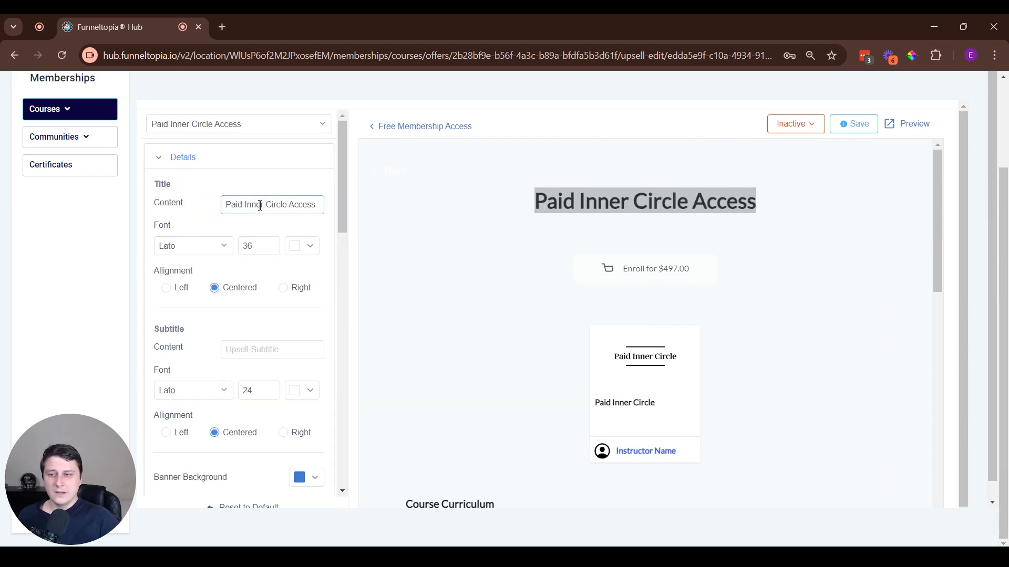
pyautogui.tripleClick(260, 204)
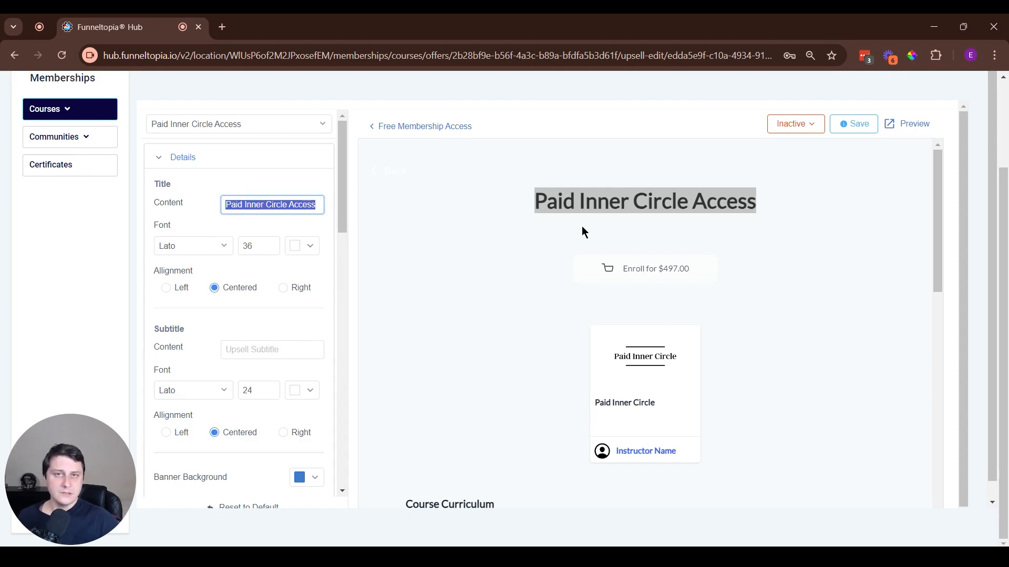
pyautogui.write('Get Access To The Inn')
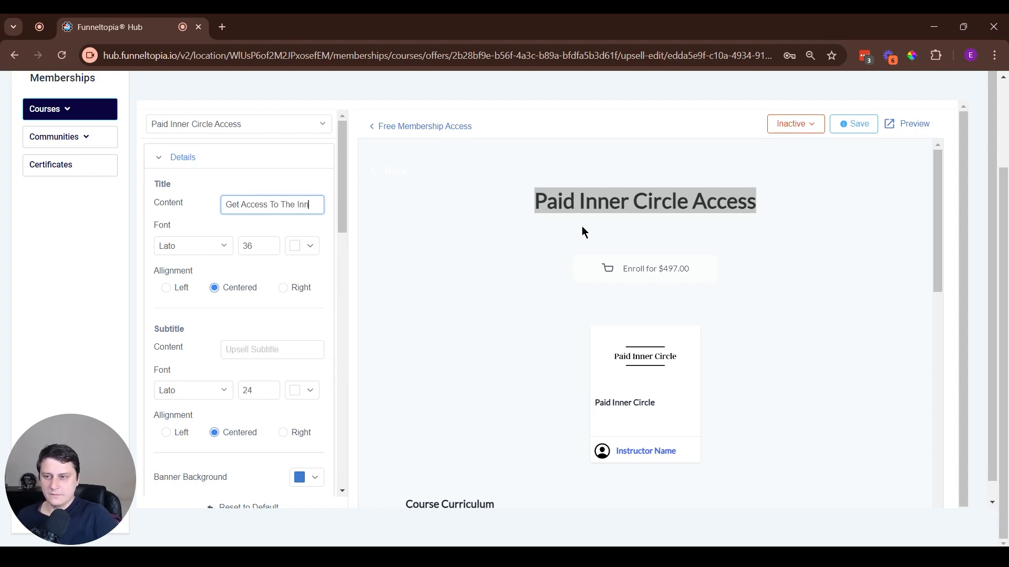
pyautogui.write('er Circle')
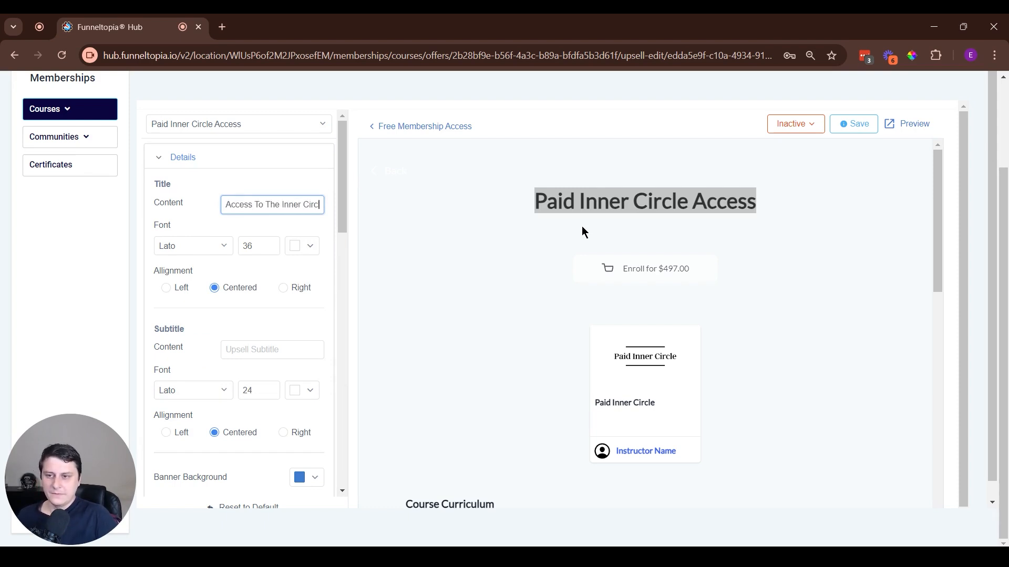
pyautogui.click(232, 167)
pyautogui.click(184, 168)
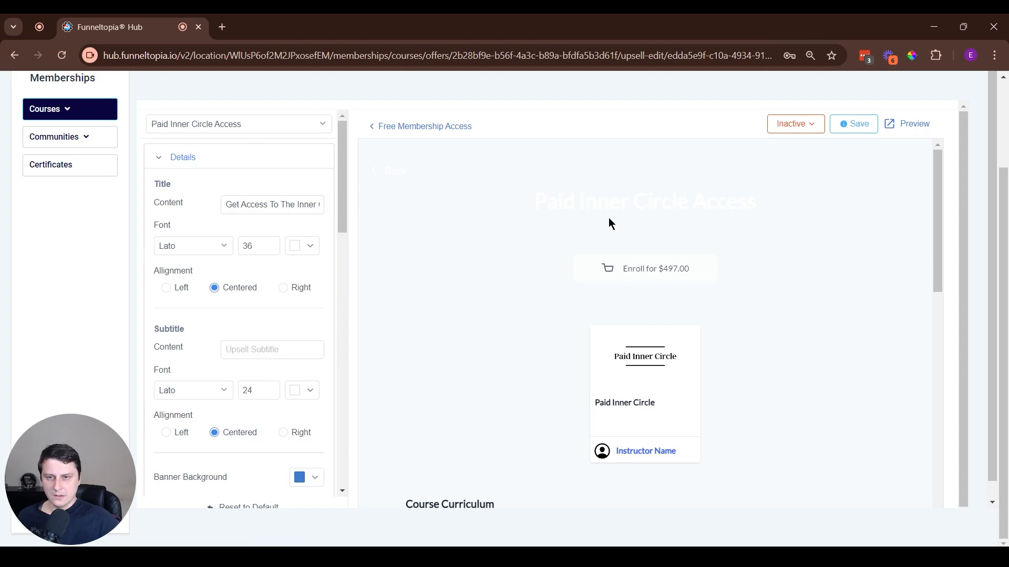
pyautogui.click(858, 124)
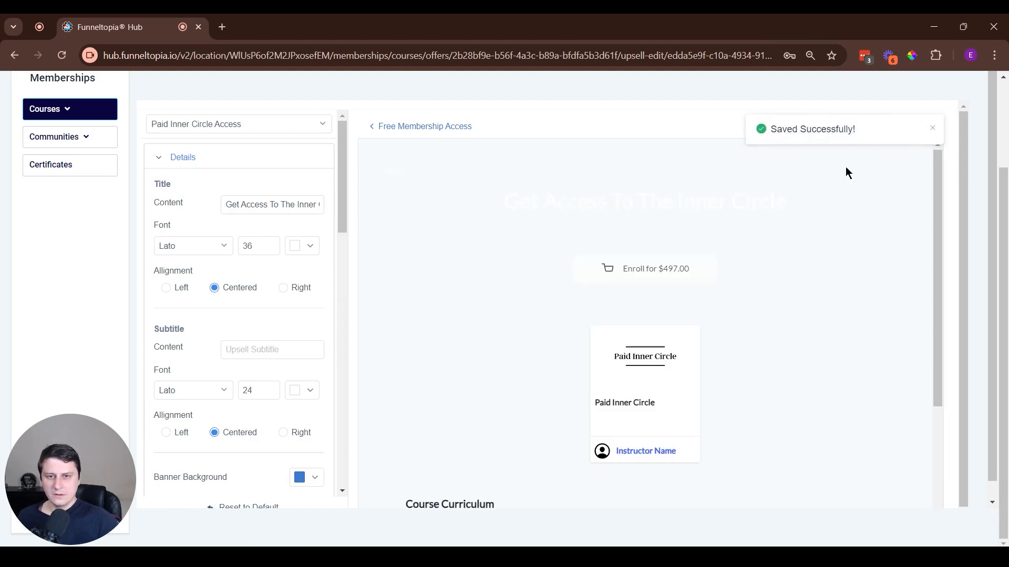
pyautogui.click(932, 128)
pyautogui.tripleClick(630, 207)
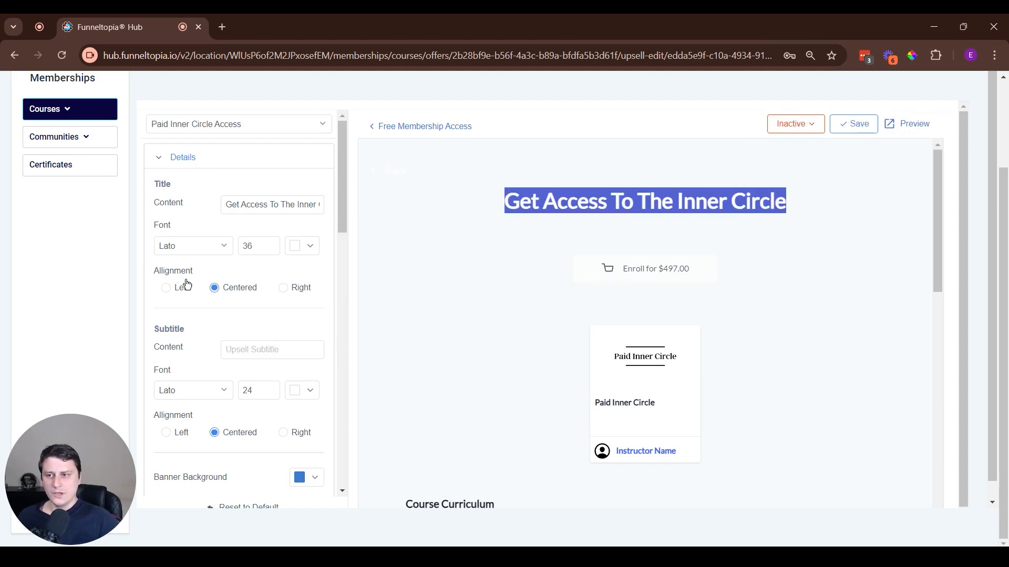
# Set the upsell page's subtitle to "sdfadasdadasasd", save the page and check the updated preview
pyautogui.scroll(-1, 273, 211)
pyautogui.moveTo(345, 205); pyautogui.dragTo(342, 236)
pyautogui.click(256, 190)
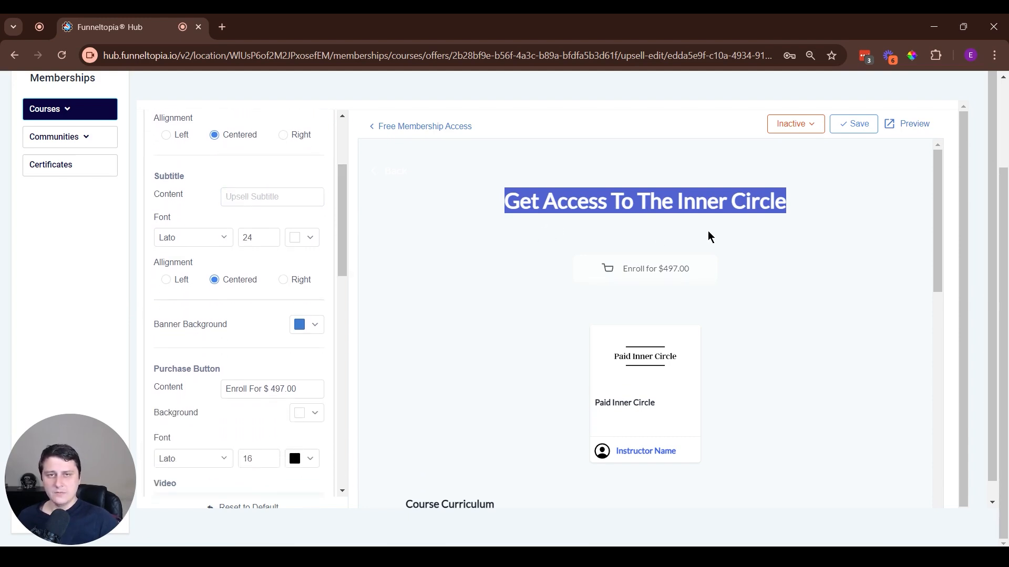
pyautogui.click(253, 197)
pyautogui.write('sdfadasdadasasd')
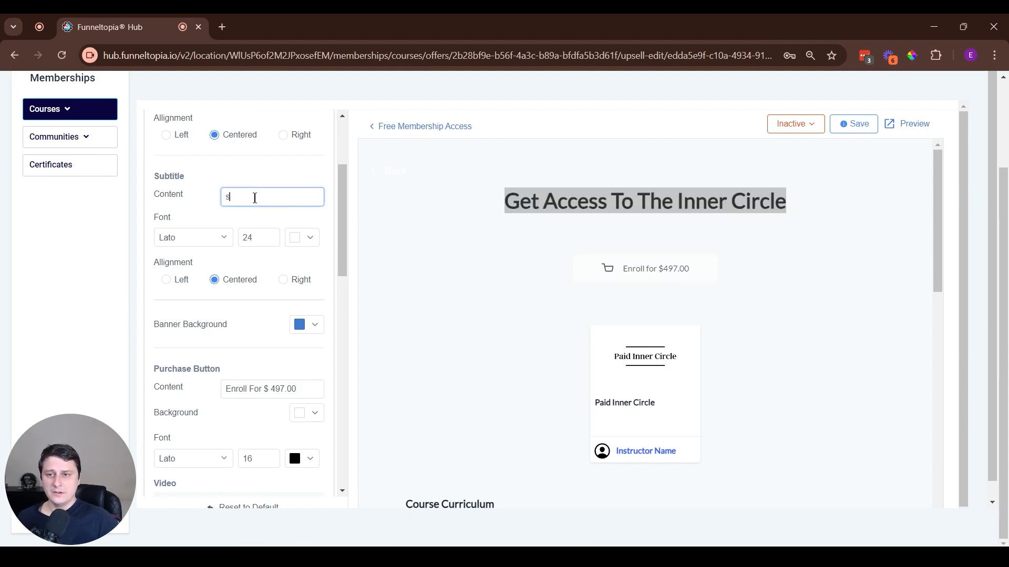
pyautogui.click(850, 126)
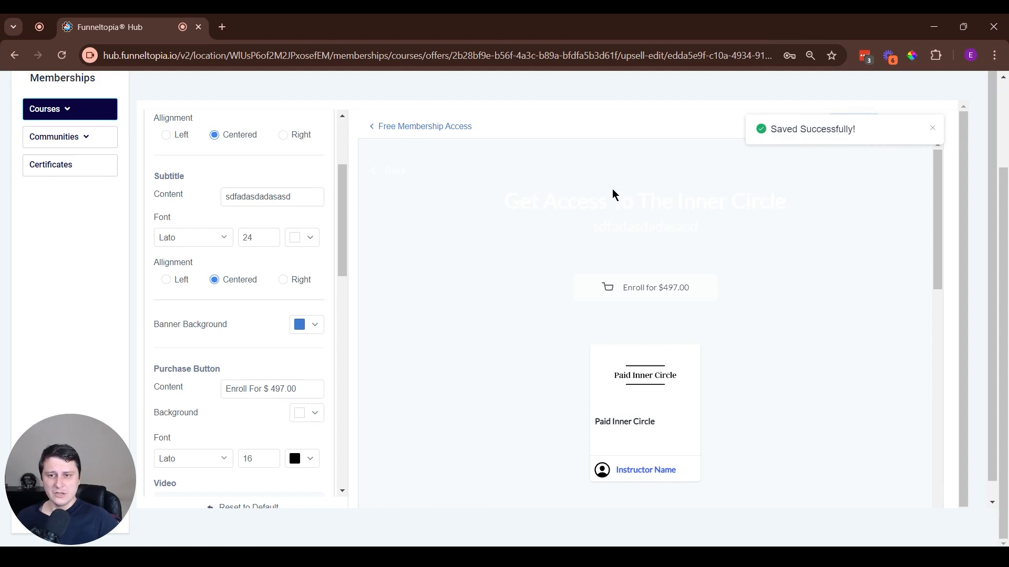
pyautogui.moveTo(542, 189); pyautogui.dragTo(704, 230)
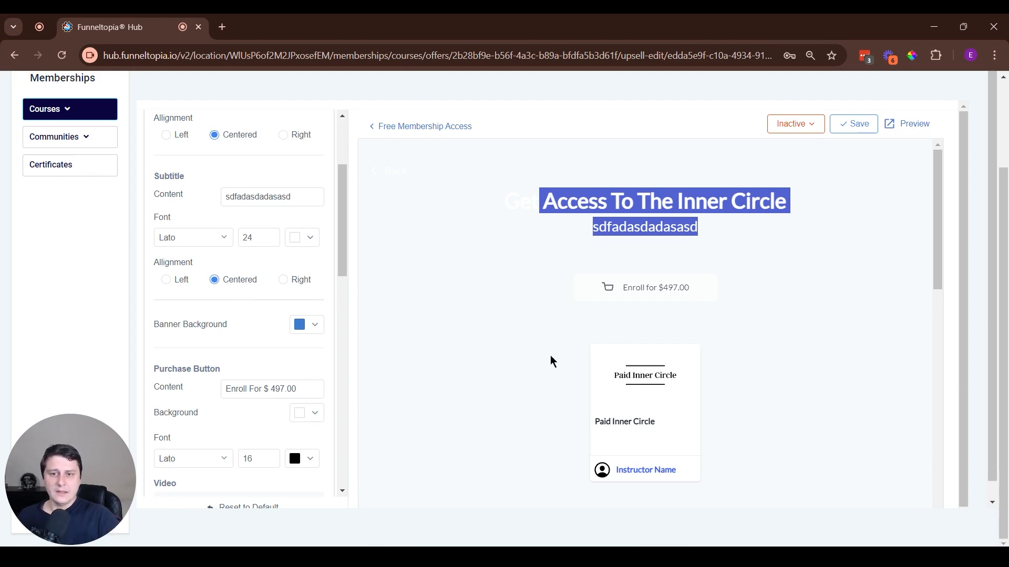
pyautogui.scroll(-9, 706, 279)
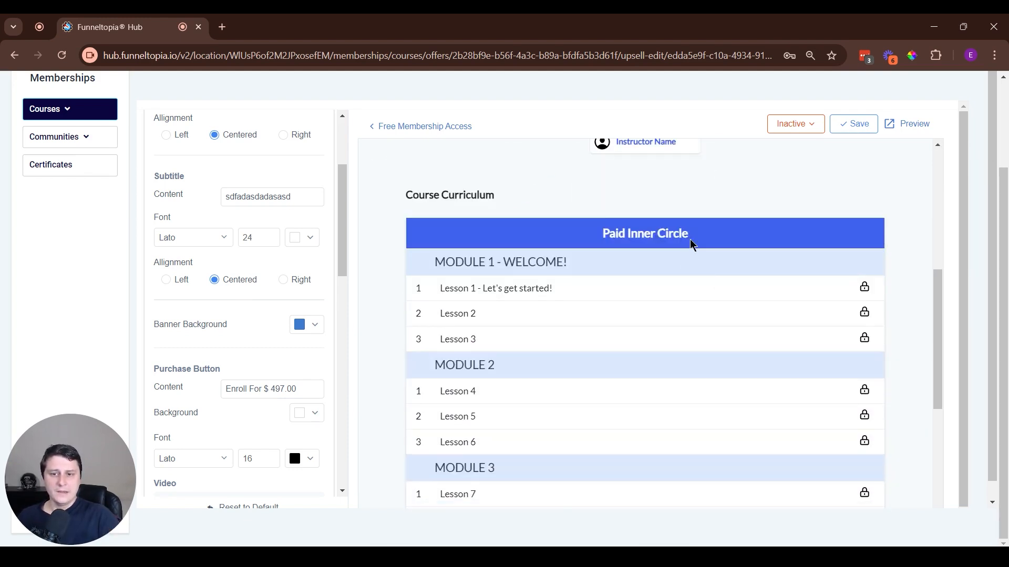
pyautogui.scroll(-3, 704, 295)
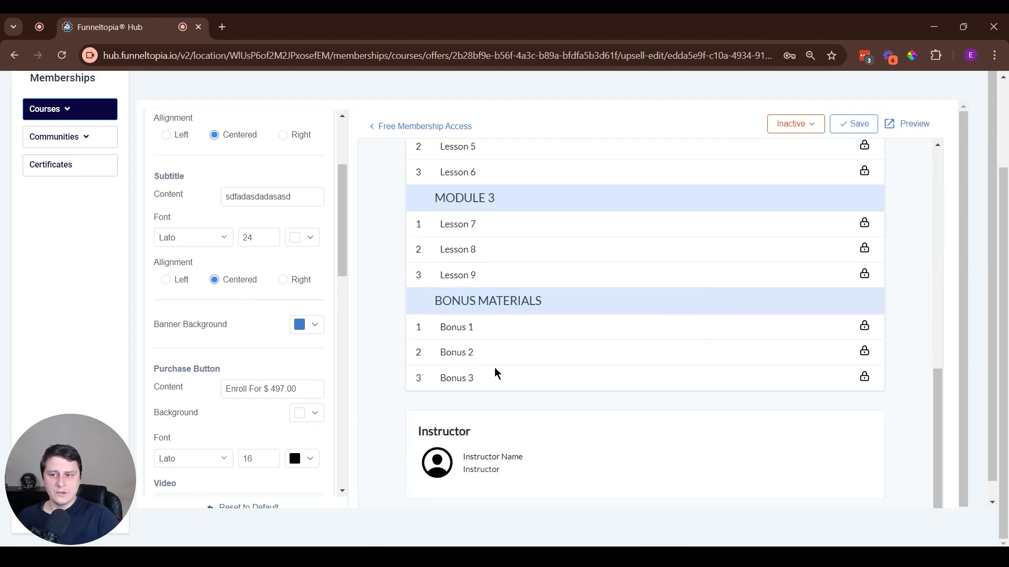
# Try to change the purchase button's background to green and save the page
pyautogui.click(275, 387)
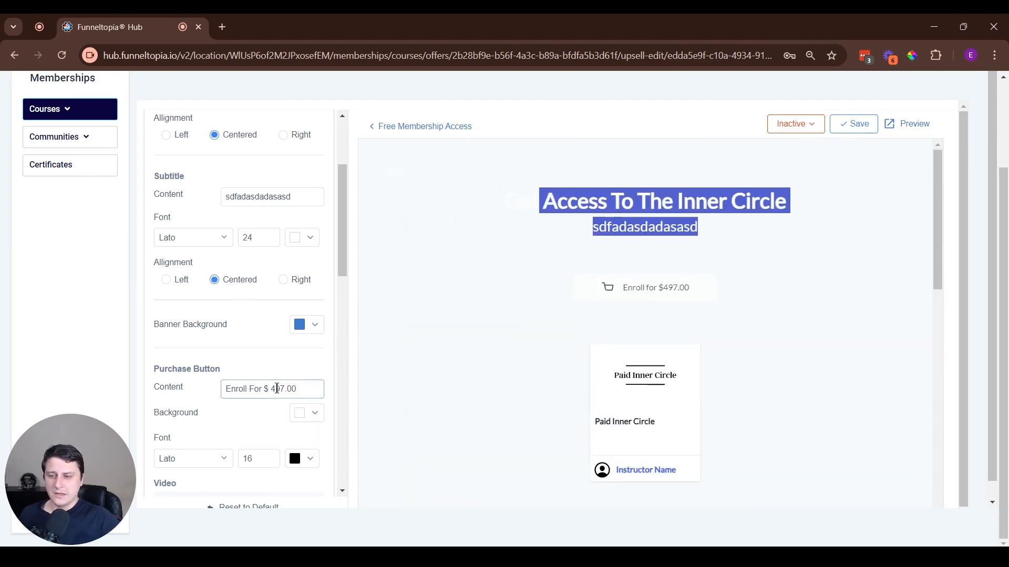
pyautogui.doubleClick(277, 389)
pyautogui.tripleClick(277, 389)
pyautogui.scroll(-1, 275, 386)
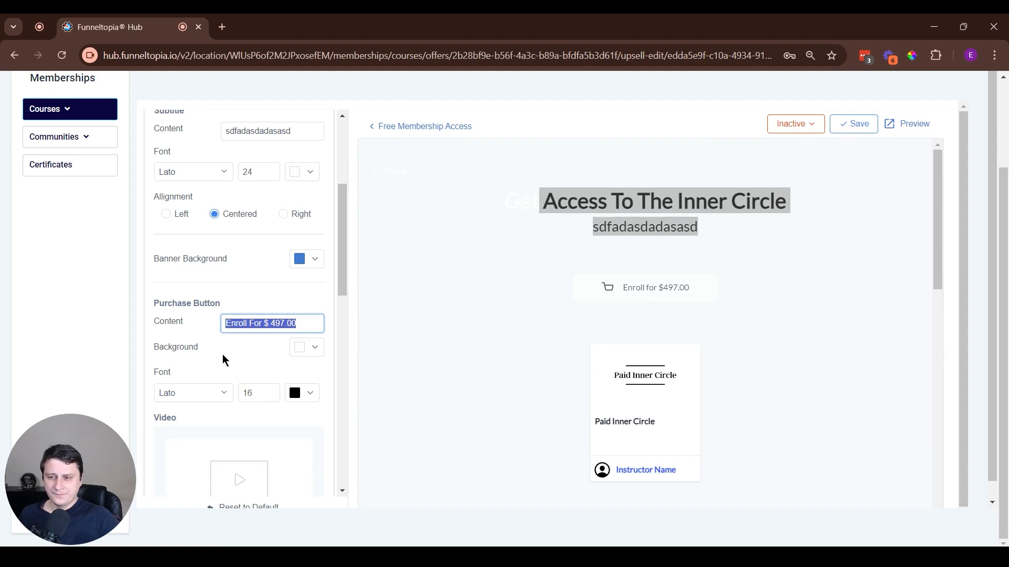
pyautogui.click(305, 349)
pyautogui.click(282, 478)
pyautogui.click(376, 382)
pyautogui.click(360, 399)
pyautogui.click(851, 126)
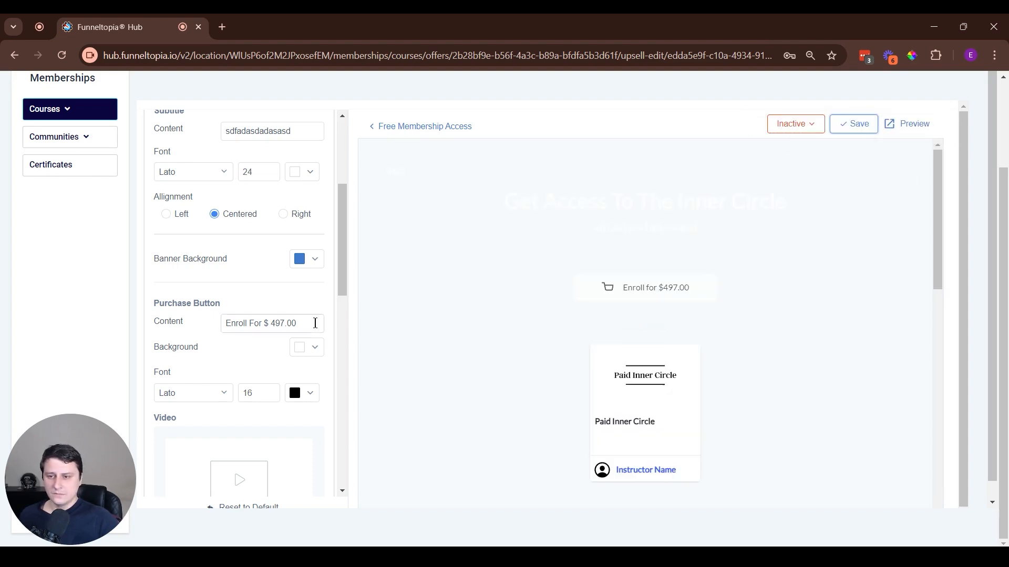
# Set the purchase button's background to green (#08C100), confirm the color and save the page
pyautogui.click(310, 348)
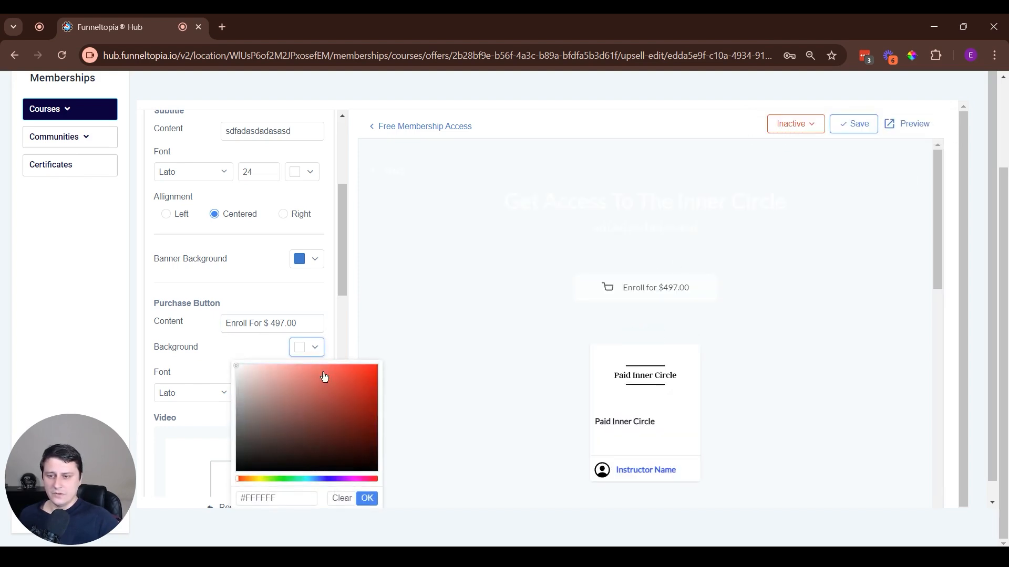
pyautogui.click(283, 480)
pyautogui.moveTo(331, 416)
pyautogui.mouseDown()
pyautogui.moveTo(371, 394)
pyautogui.moveTo(420, 395)
pyautogui.mouseUp()
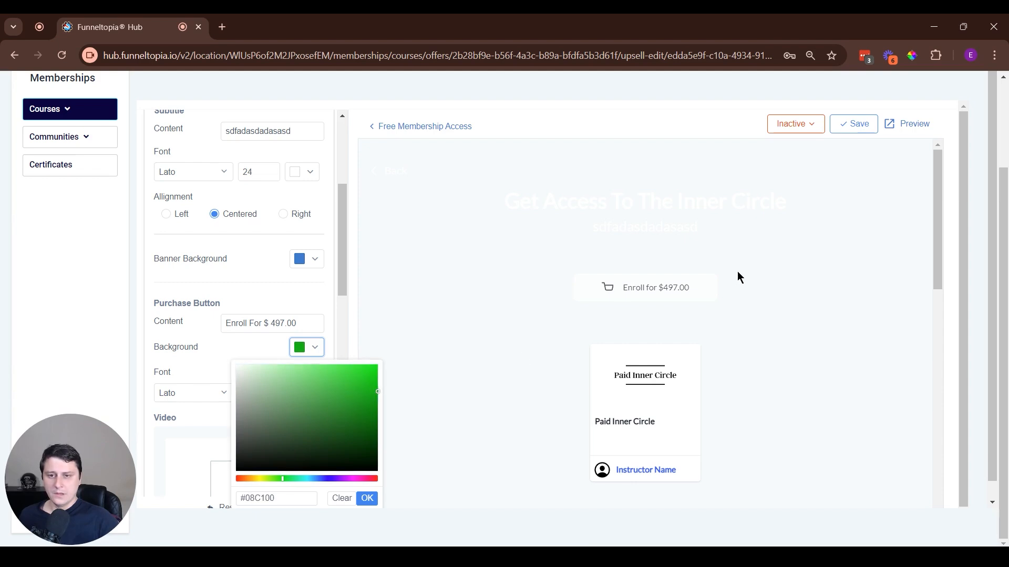
pyautogui.click(367, 498)
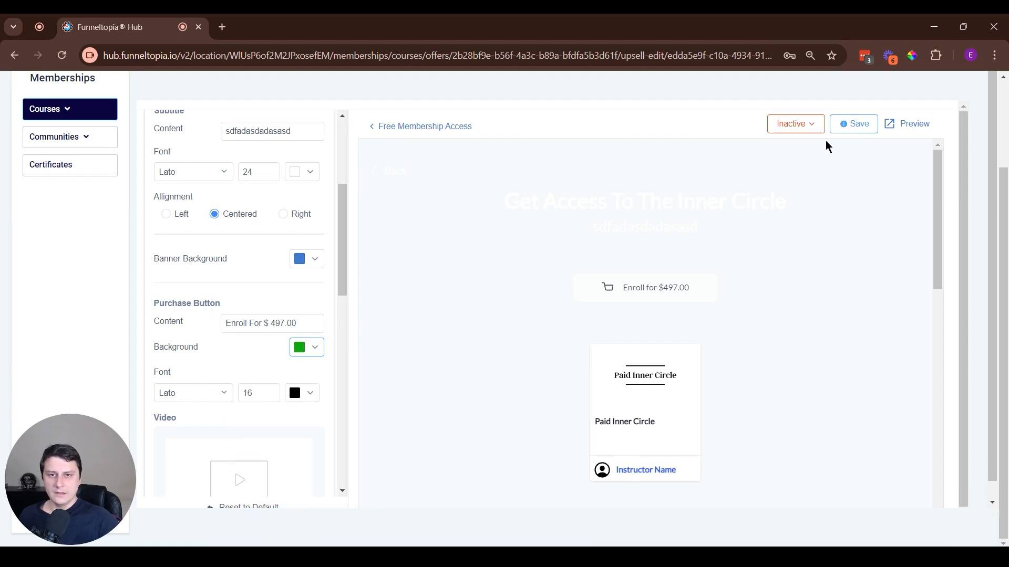
pyautogui.click(858, 124)
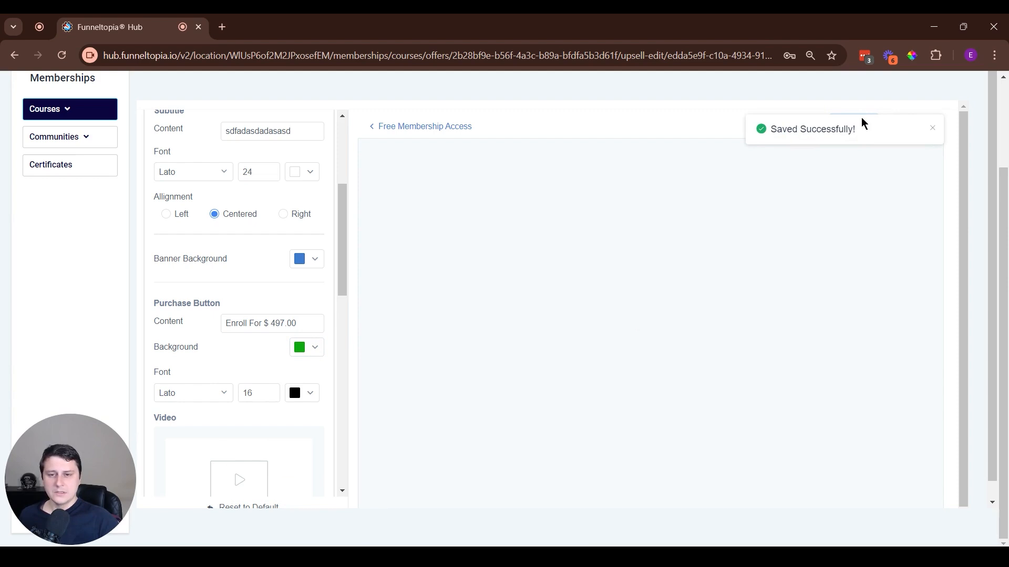
# Examine the saved upsell preview and the detail settings for title, subtitle, video and poster image
pyautogui.moveTo(463, 183); pyautogui.dragTo(709, 230)
pyautogui.click(451, 347)
pyautogui.scroll(-2, 211, 386)
pyautogui.scroll(7, 279, 377)
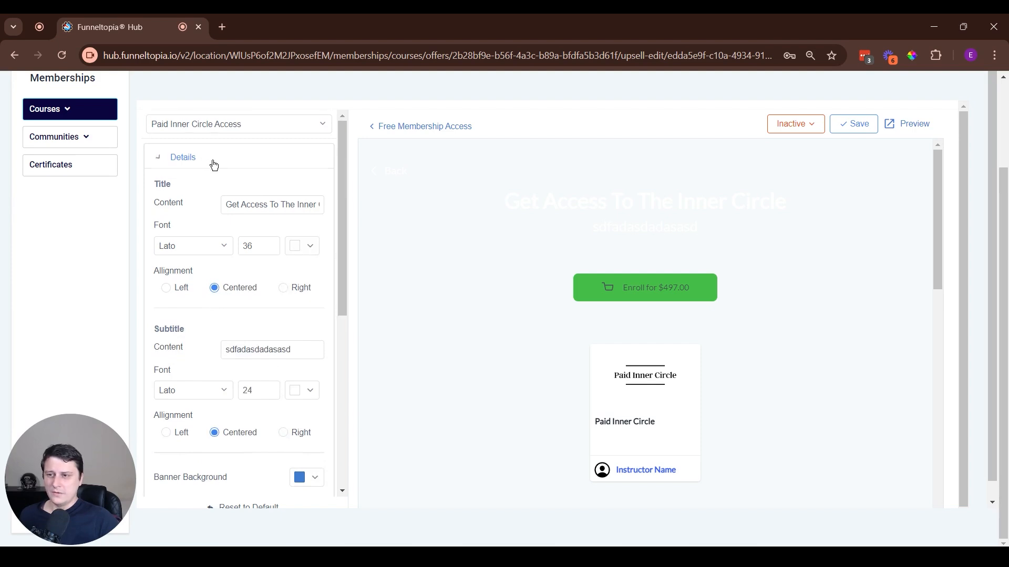
pyautogui.click(212, 164)
pyautogui.click(192, 160)
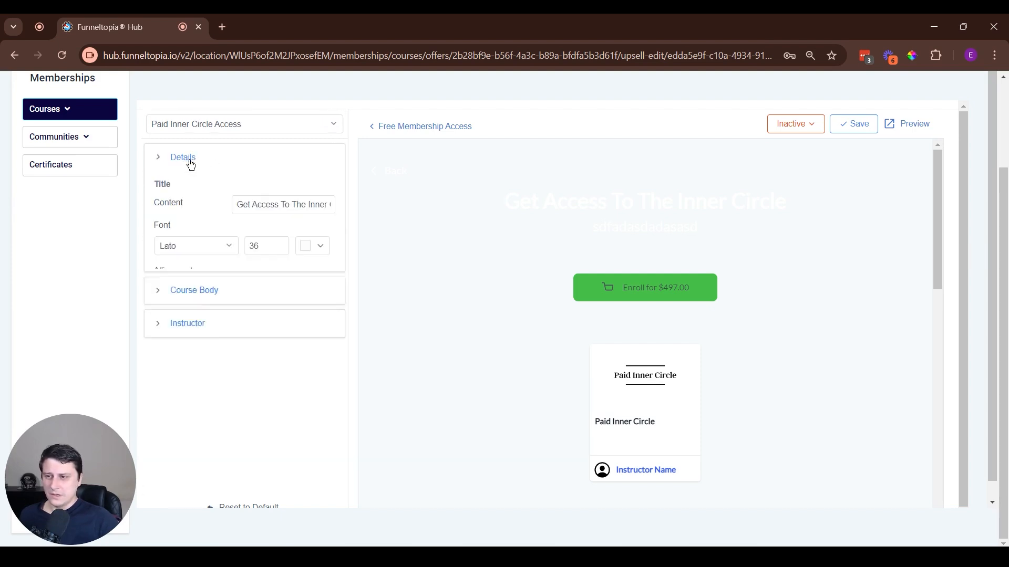
pyautogui.moveTo(342, 184); pyautogui.dragTo(327, 395)
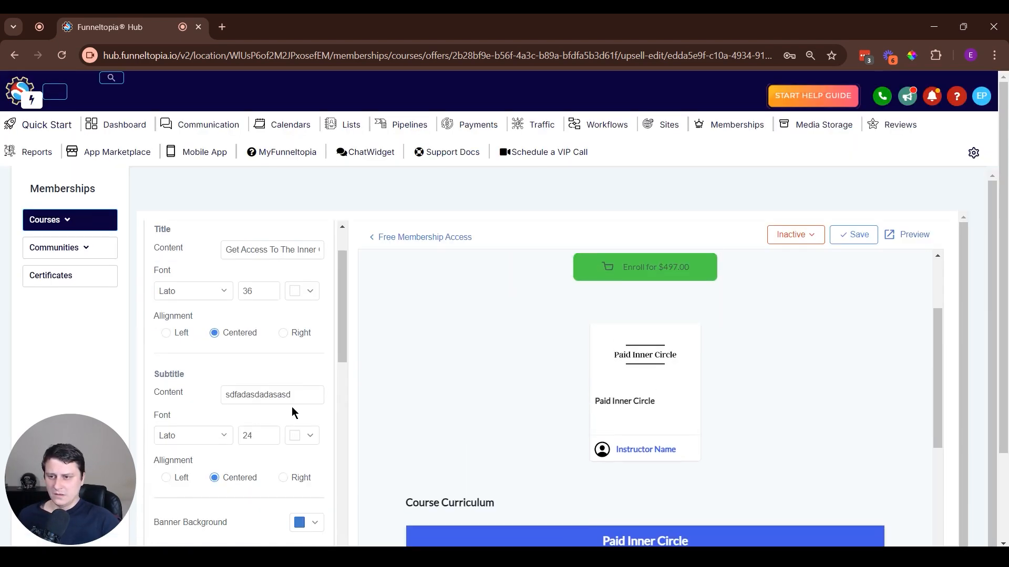
pyautogui.scroll(-8, 293, 412)
pyautogui.scroll(-3, 268, 419)
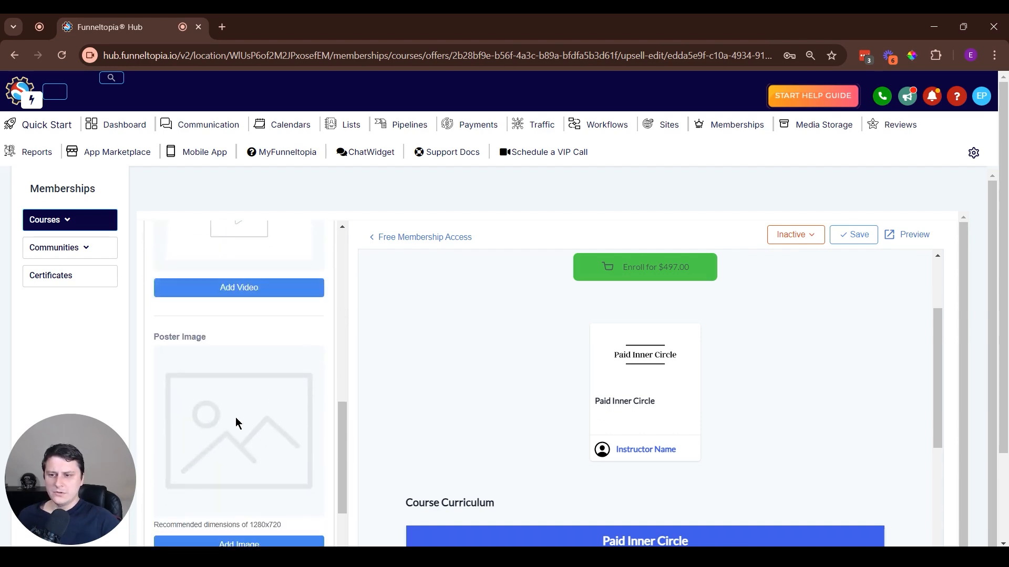
pyautogui.scroll(3, 528, 419)
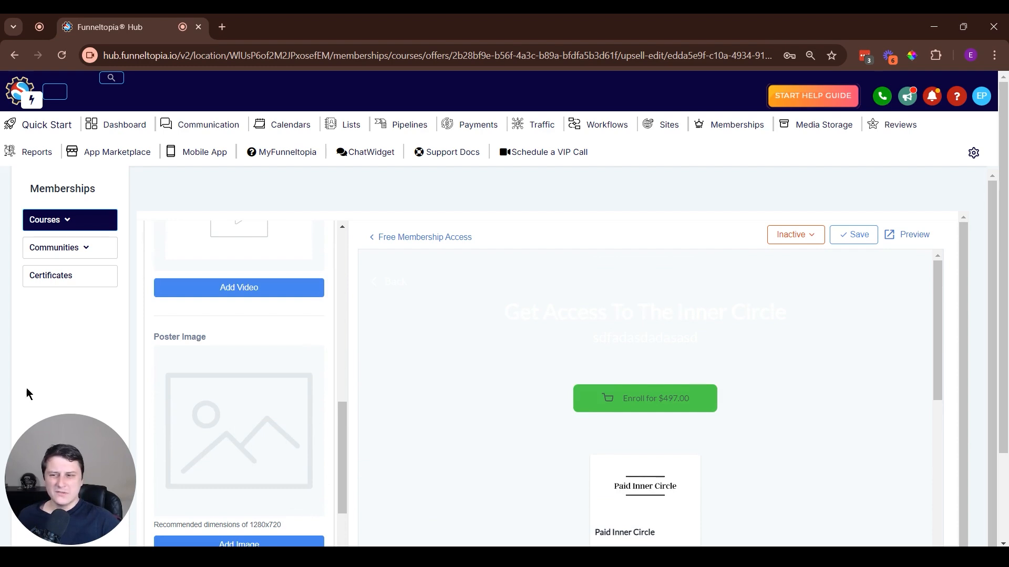
pyautogui.scroll(10, 266, 396)
pyautogui.scroll(-1, 299, 389)
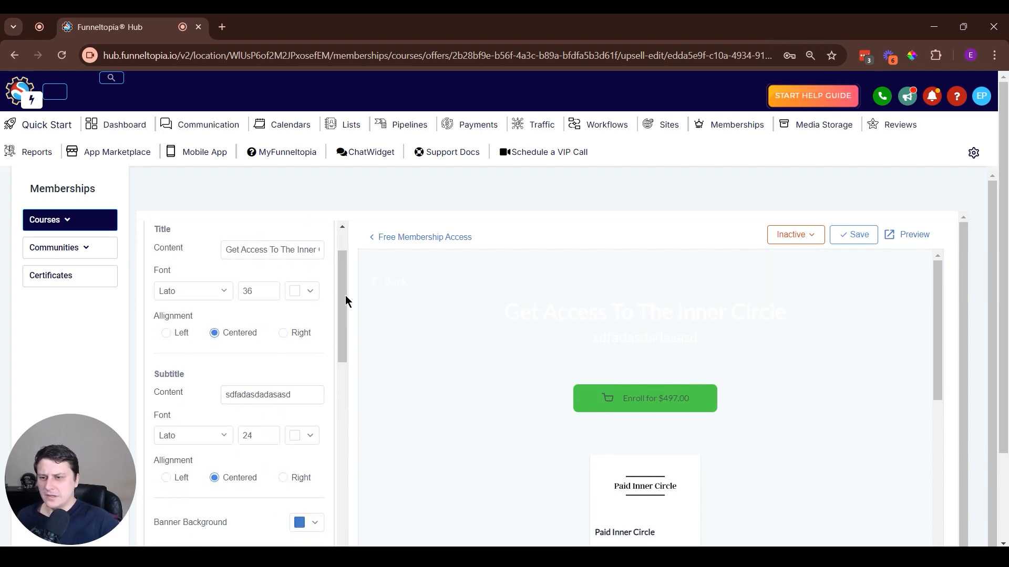
# Set the font color of the upsell page's title to black
pyautogui.click(302, 291)
pyautogui.moveTo(312, 397); pyautogui.dragTo(232, 416)
pyautogui.click(363, 442)
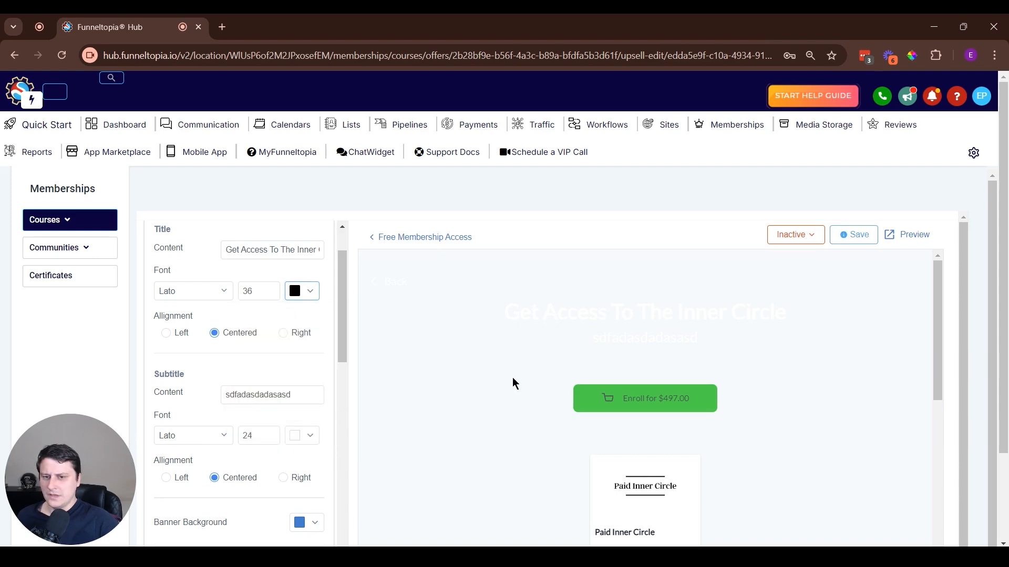
# Set the font color of the subtitle to black, save the page and check the text in the preview
pyautogui.click(306, 437)
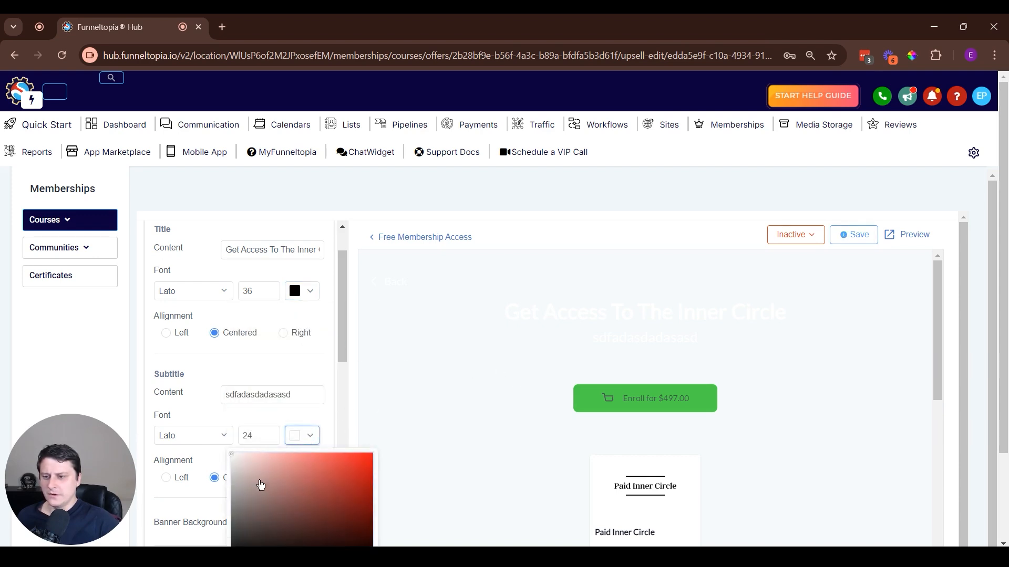
pyautogui.scroll(-2, 264, 489)
pyautogui.moveTo(257, 529)
pyautogui.mouseDown()
pyautogui.moveTo(232, 547)
pyautogui.moveTo(679, 325)
pyautogui.moveTo(244, 452)
pyautogui.moveTo(130, 420)
pyautogui.mouseUp()
pyautogui.scroll(-4, 167, 418)
pyautogui.moveTo(244, 334); pyautogui.dragTo(232, 353)
pyautogui.click(363, 380)
pyautogui.scroll(3, 284, 341)
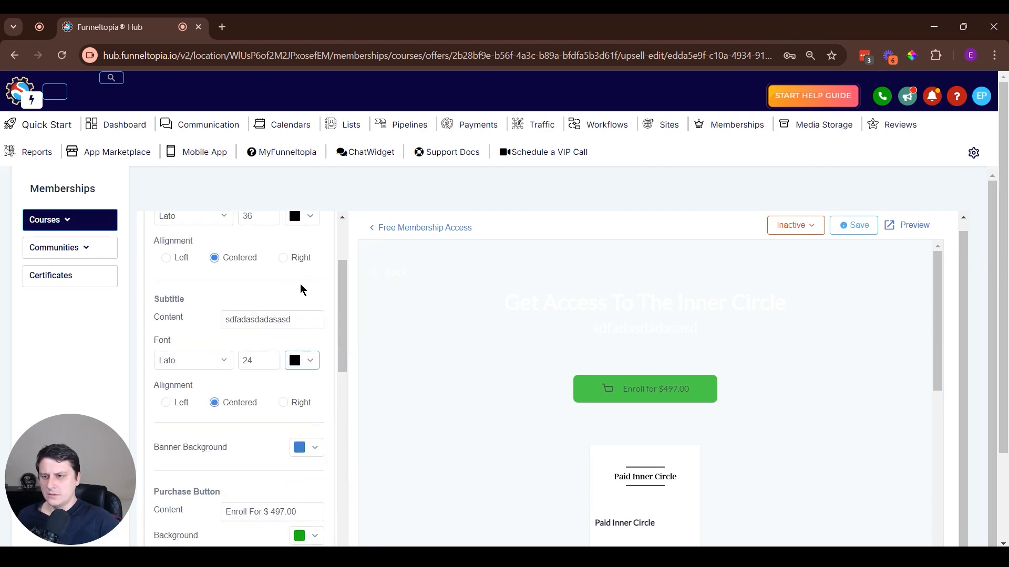
pyautogui.click(302, 217)
pyautogui.click(362, 370)
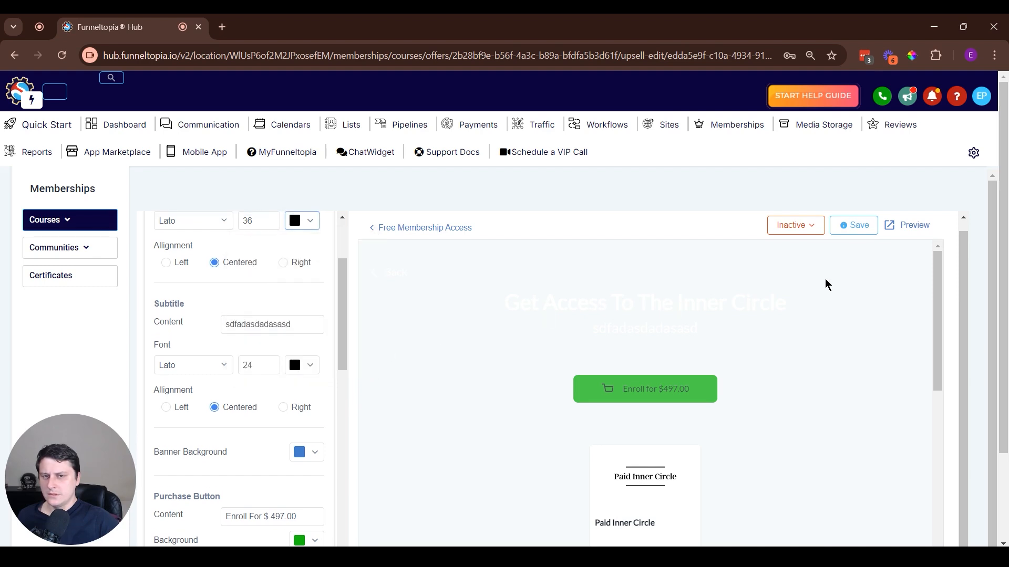
pyautogui.click(857, 228)
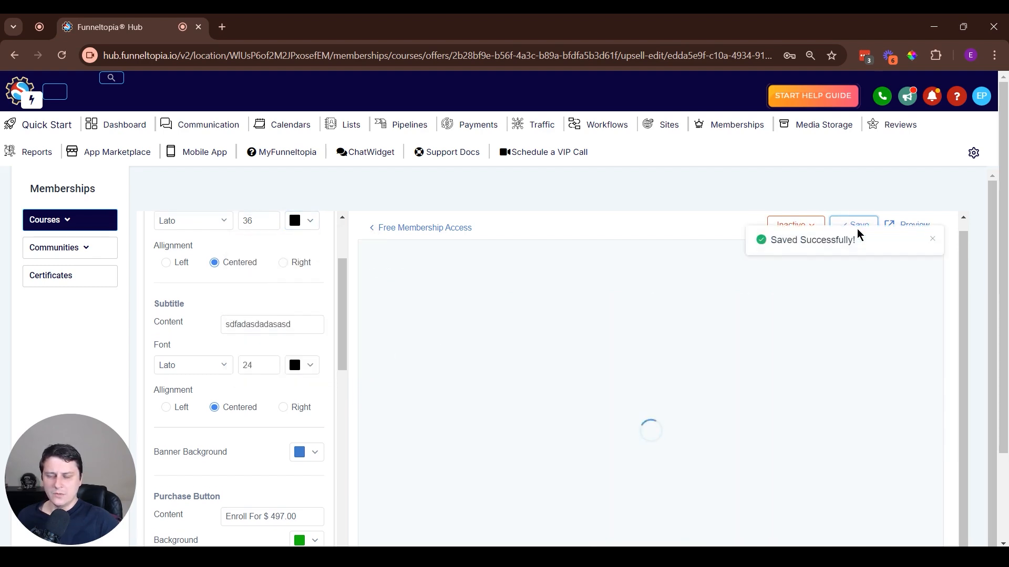
pyautogui.moveTo(568, 288); pyautogui.dragTo(783, 333)
pyautogui.click(786, 333)
# Set the banner background to a muted gray-green and save the page
pyautogui.scroll(-2, 208, 398)
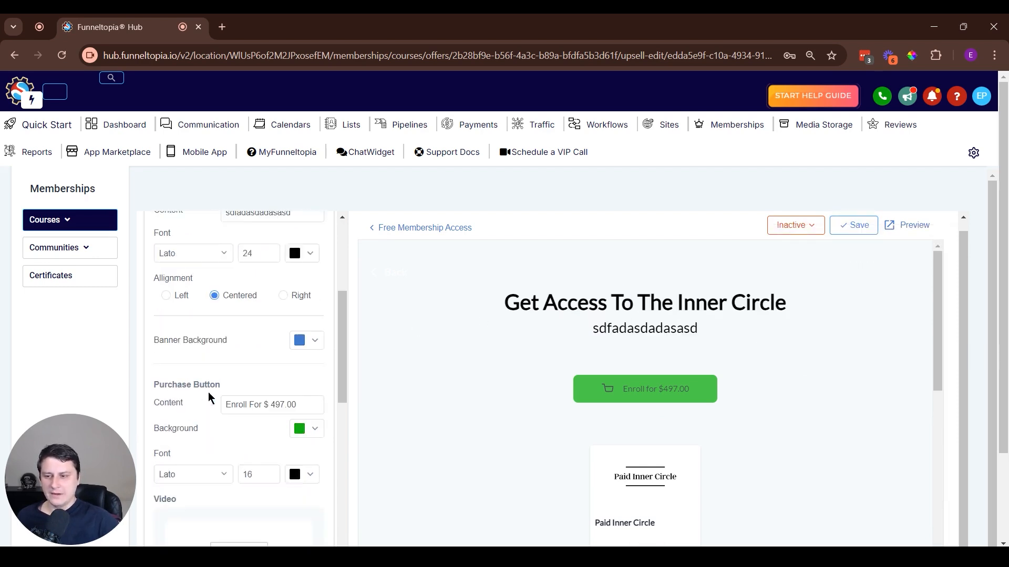
pyautogui.scroll(-1, 208, 398)
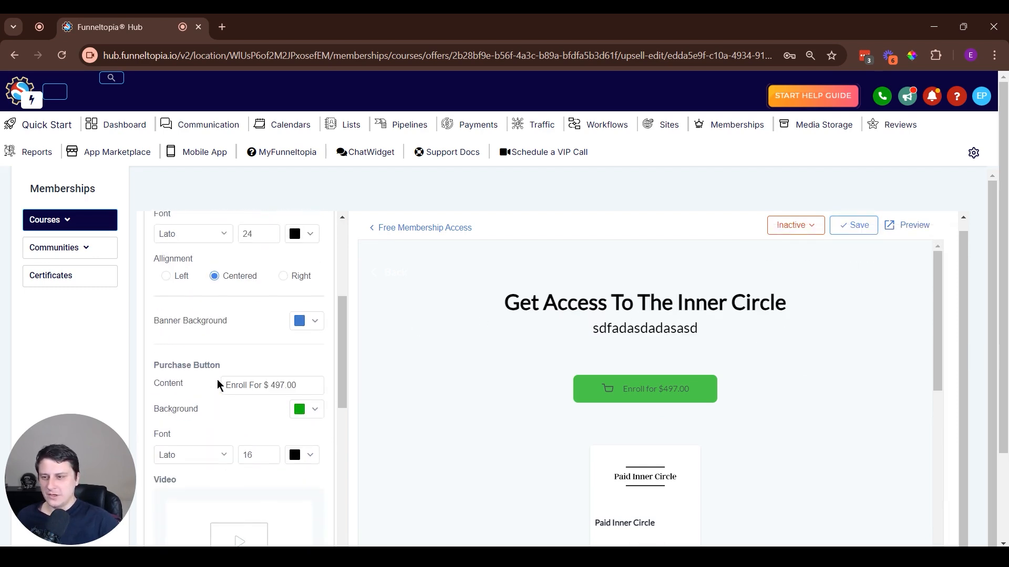
pyautogui.click(310, 323)
pyautogui.moveTo(295, 423); pyautogui.dragTo(239, 434)
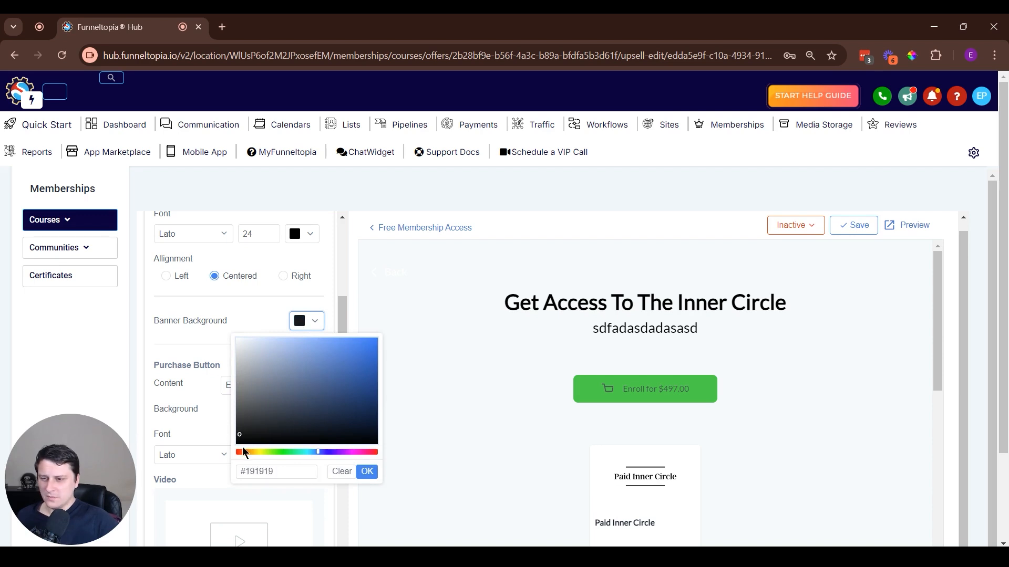
pyautogui.click(272, 452)
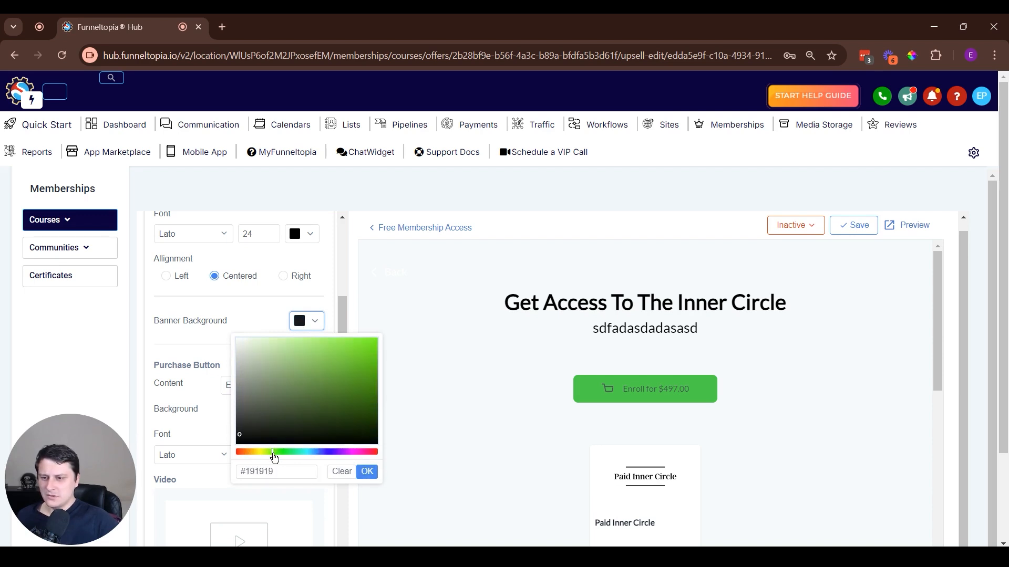
pyautogui.click(267, 398)
pyautogui.click(254, 378)
pyautogui.click(270, 375)
pyautogui.click(368, 472)
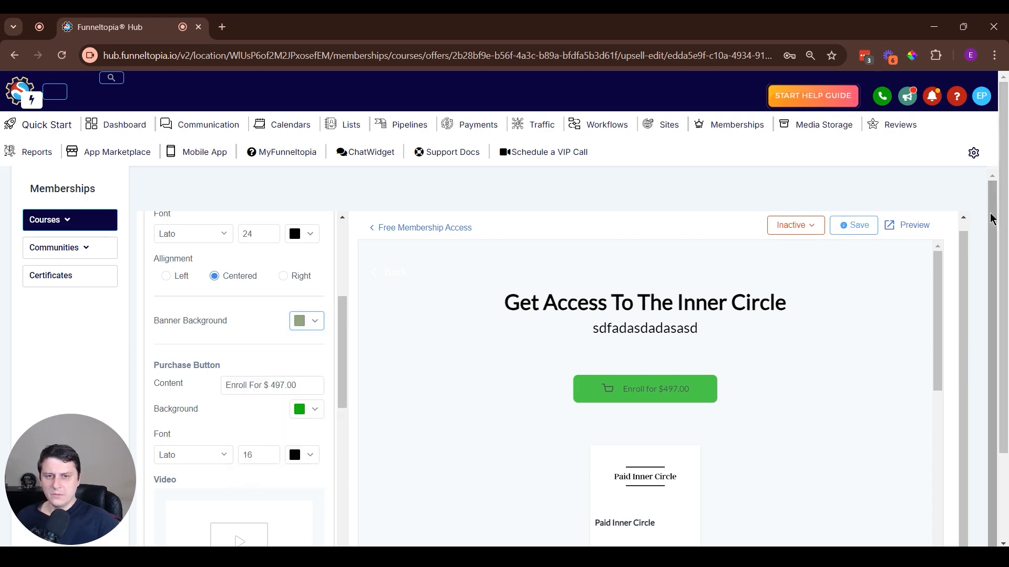
pyautogui.click(851, 227)
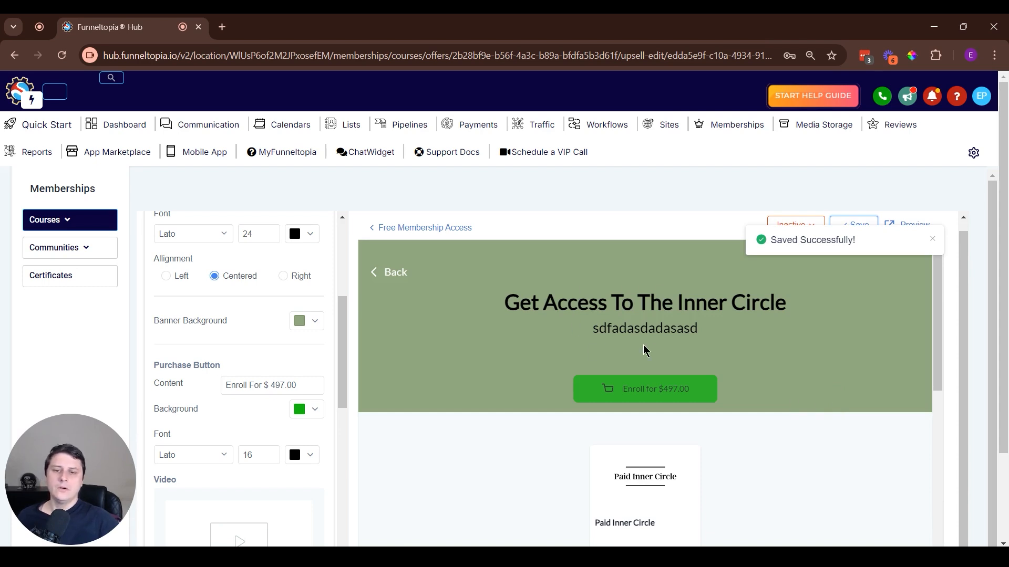
# Examine the page preview with the new banner and the settings for video, poster image, description and background image
pyautogui.scroll(-5, 273, 347)
pyautogui.scroll(-3, 241, 359)
pyautogui.scroll(9, 241, 359)
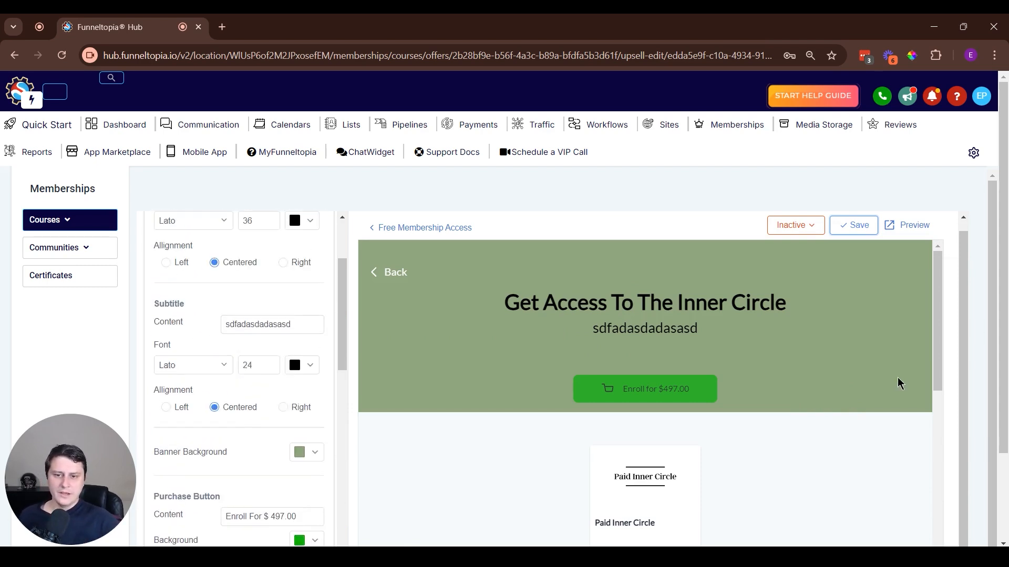
pyautogui.scroll(-1, 900, 384)
pyautogui.scroll(-6, 202, 434)
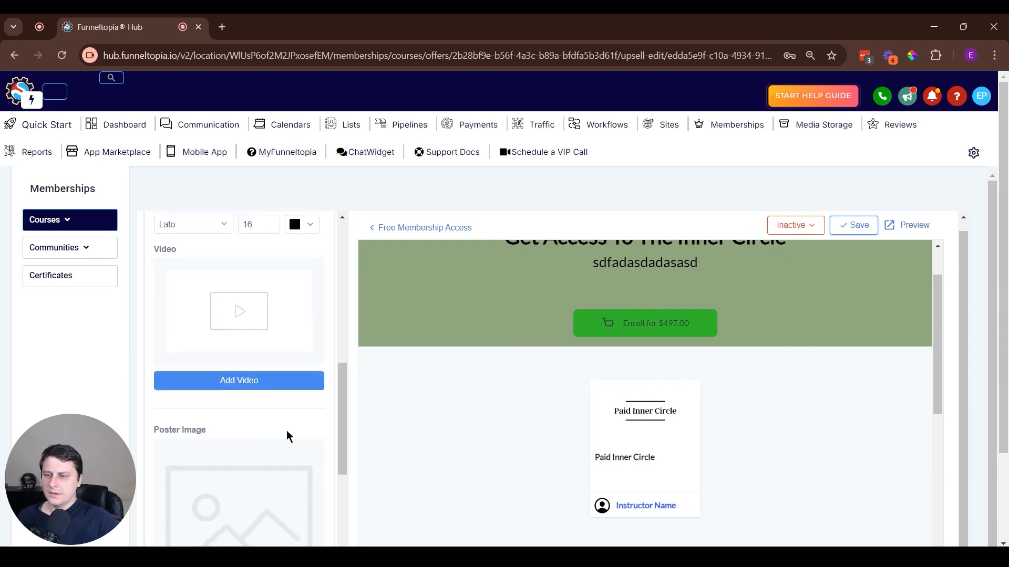
pyautogui.scroll(1, 286, 431)
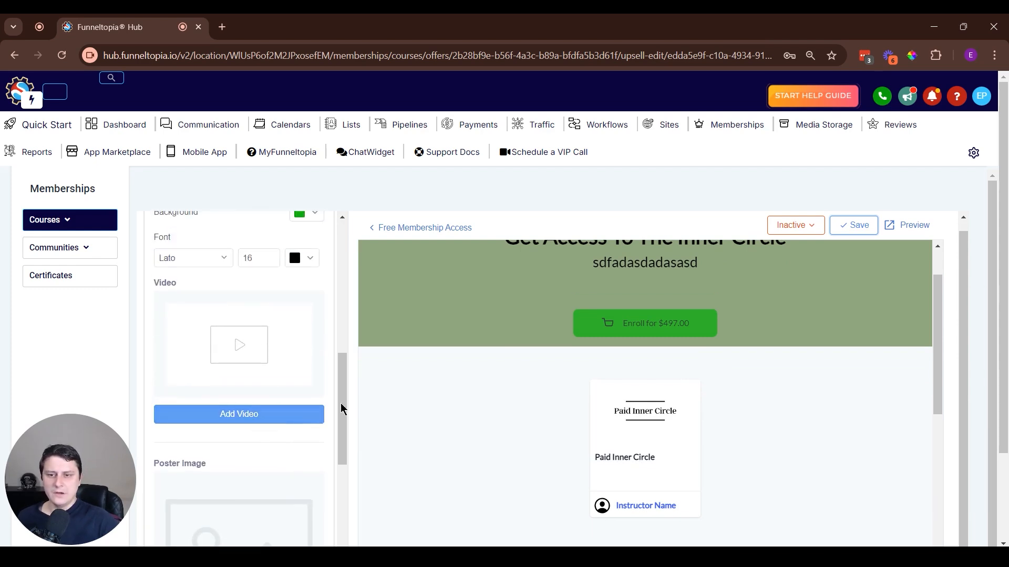
pyautogui.scroll(1, 592, 337)
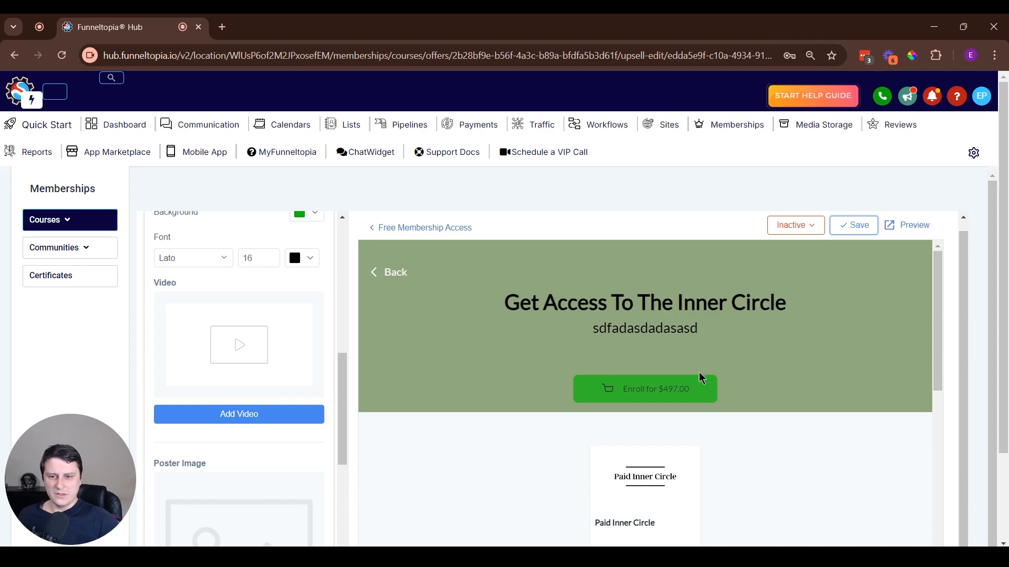
pyautogui.scroll(-2, 617, 440)
pyautogui.scroll(2, 613, 383)
pyautogui.scroll(-1, 246, 386)
pyautogui.scroll(-6, 245, 387)
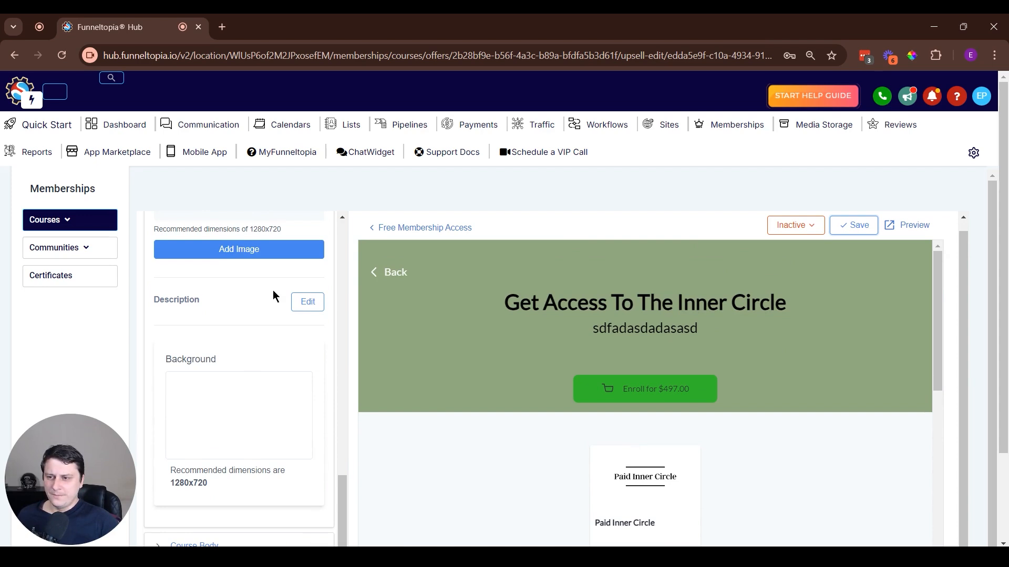
# Write "Description here" as the description text of the upsell page
pyautogui.click(308, 303)
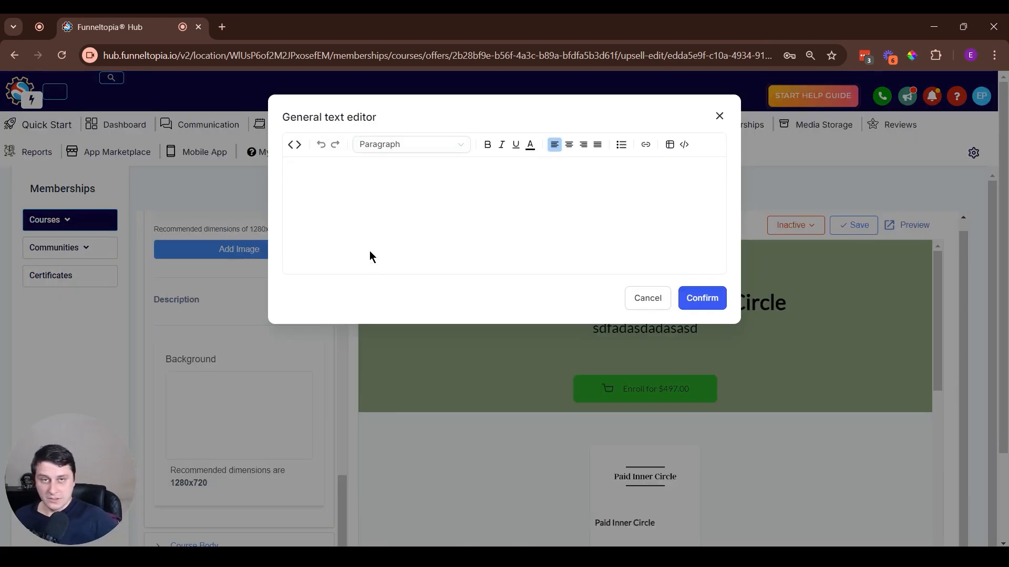
pyautogui.write('D')
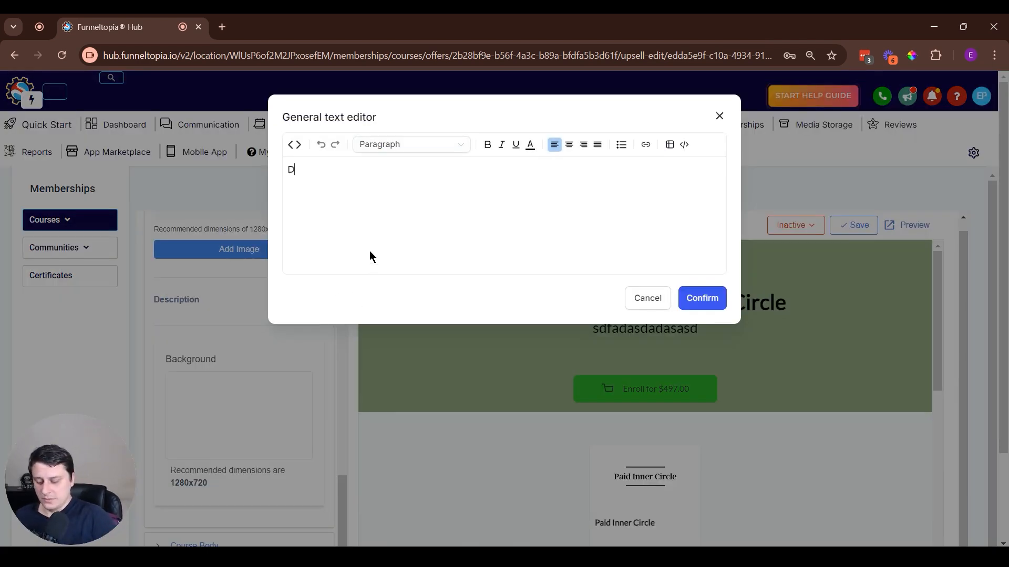
pyautogui.write('escription here')
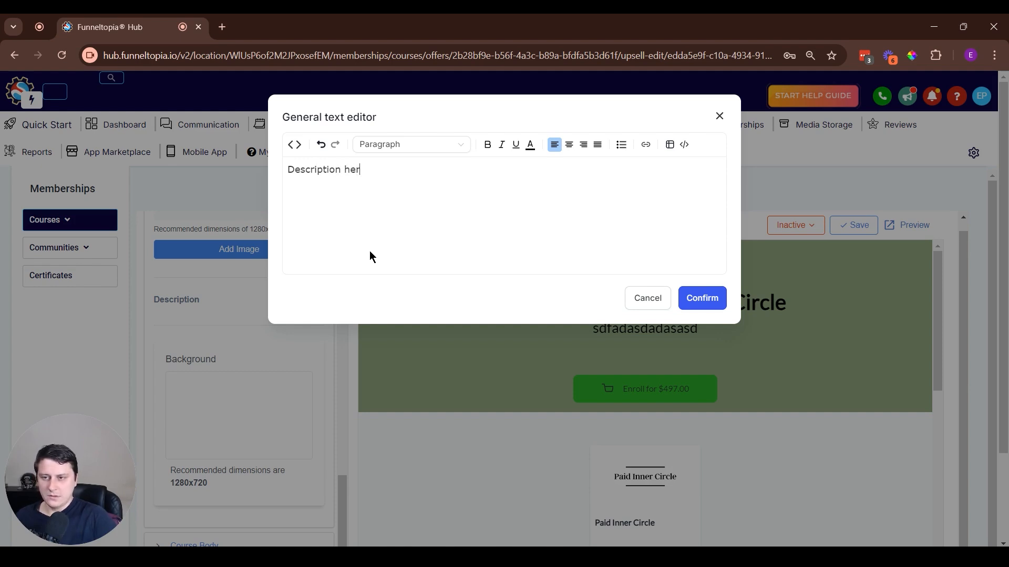
# Repeat the "Description here" line to make four lines in total, confirm the description and save the page
pyautogui.hotkey('ctrl', 'a')
pyautogui.hotkey('ctrl', 'c')
pyautogui.press('Right')
pyautogui.press('Return')
pyautogui.hotkey('ctrl', 'v')
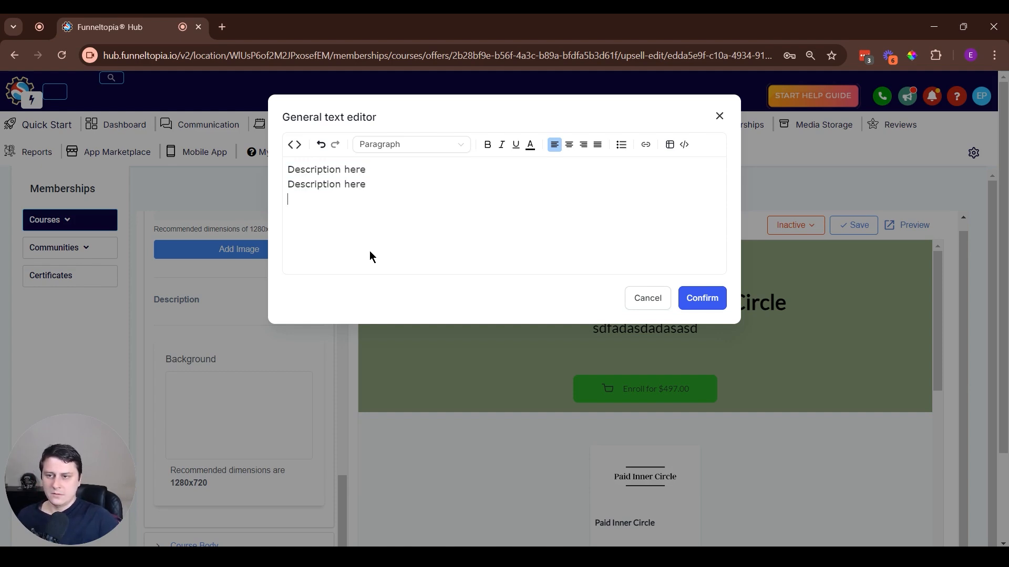
pyautogui.press('Return')
pyautogui.hotkey('ctrl', 'v')
pyautogui.press('Return')
pyautogui.hotkey('ctrl', 'v')
pyautogui.click(711, 303)
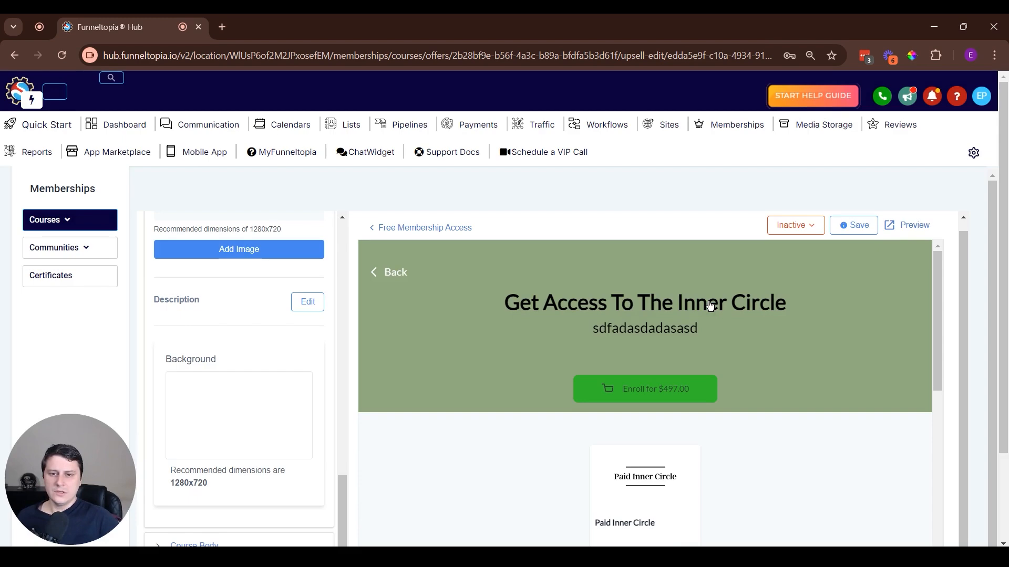
pyautogui.click(866, 227)
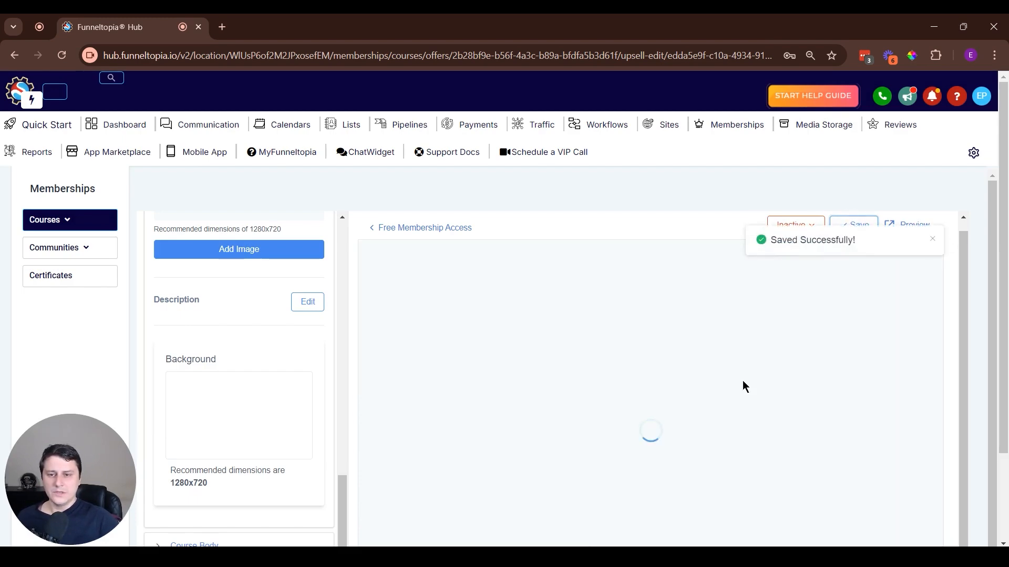
# Examine the page preview from the new description through the product card to the module and bonus lessons
pyautogui.scroll(-2, 642, 359)
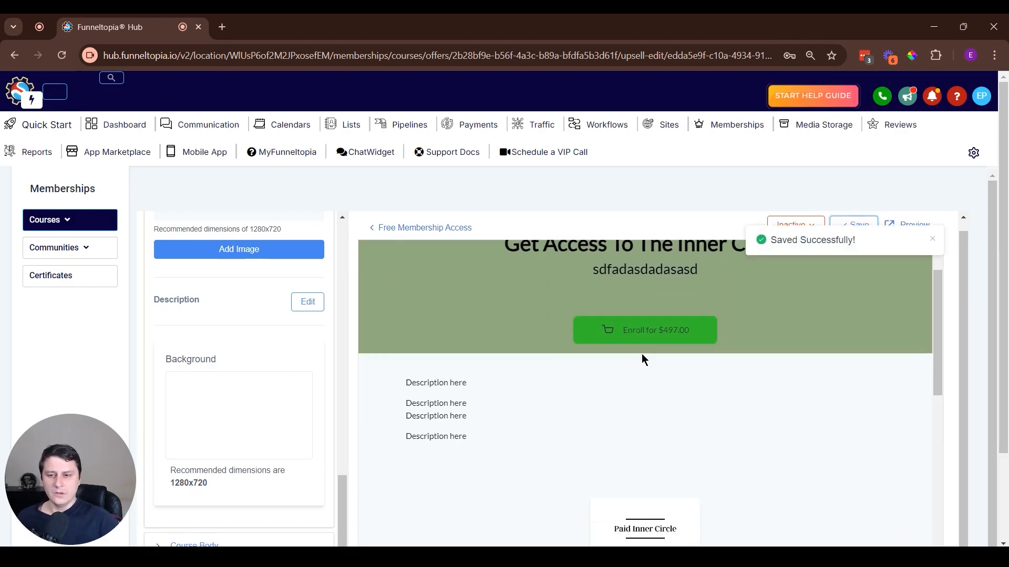
pyautogui.moveTo(469, 375); pyautogui.dragTo(576, 412)
pyautogui.click(445, 395)
pyautogui.scroll(1, 528, 425)
pyautogui.scroll(-3, 533, 423)
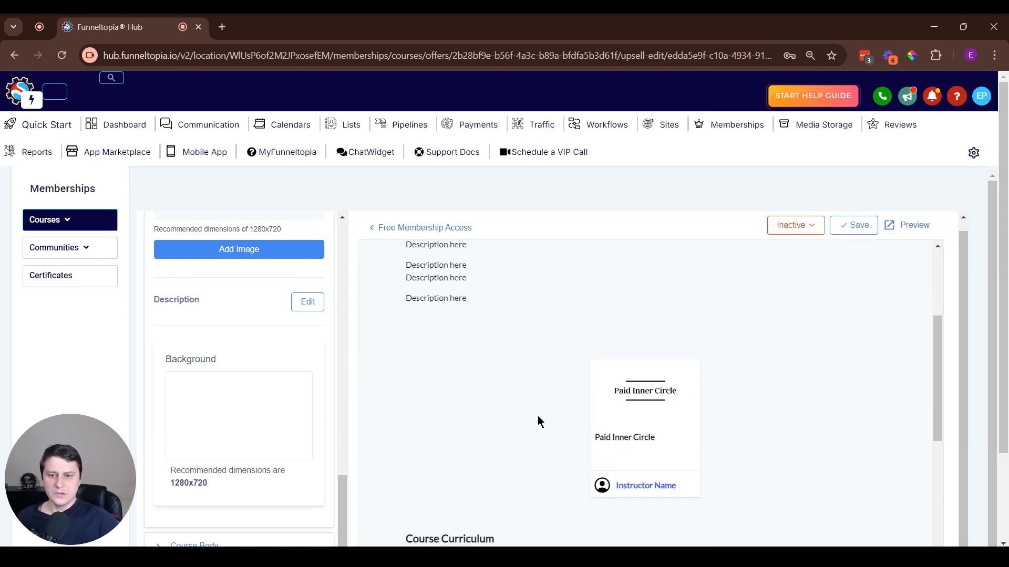
pyautogui.scroll(4, 546, 420)
pyautogui.scroll(-6, 541, 400)
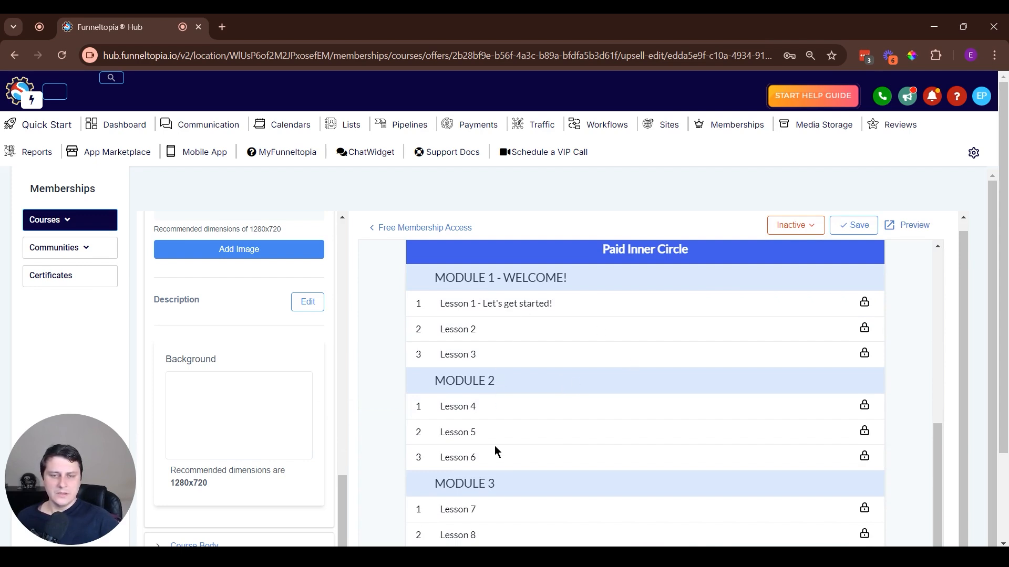
pyautogui.scroll(-2, 496, 451)
pyautogui.scroll(-1, 499, 280)
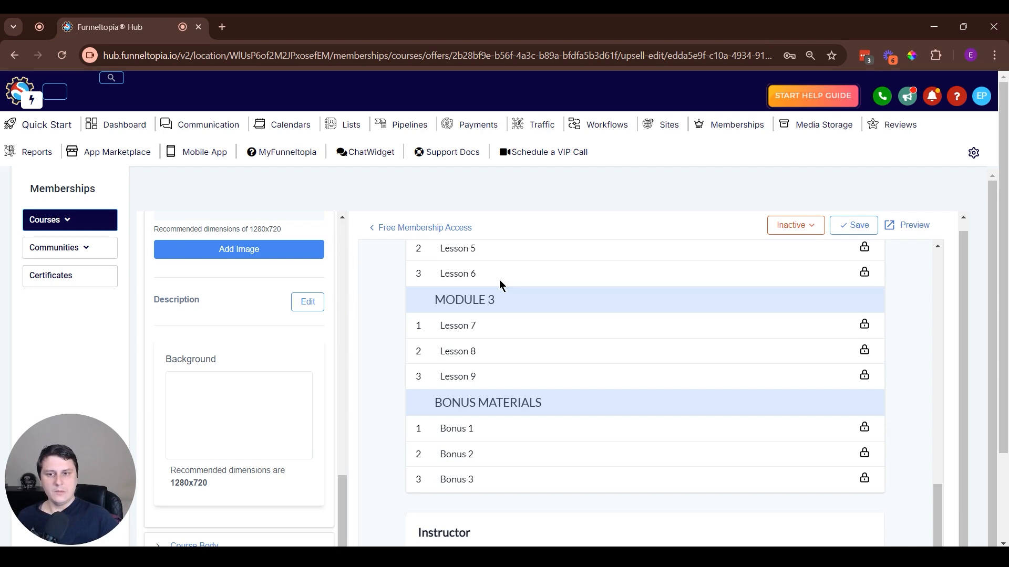
# Review the Paid Inner Circle product card and the locked lessons under Course Curriculum in the page preview
pyautogui.scroll(7, 527, 278)
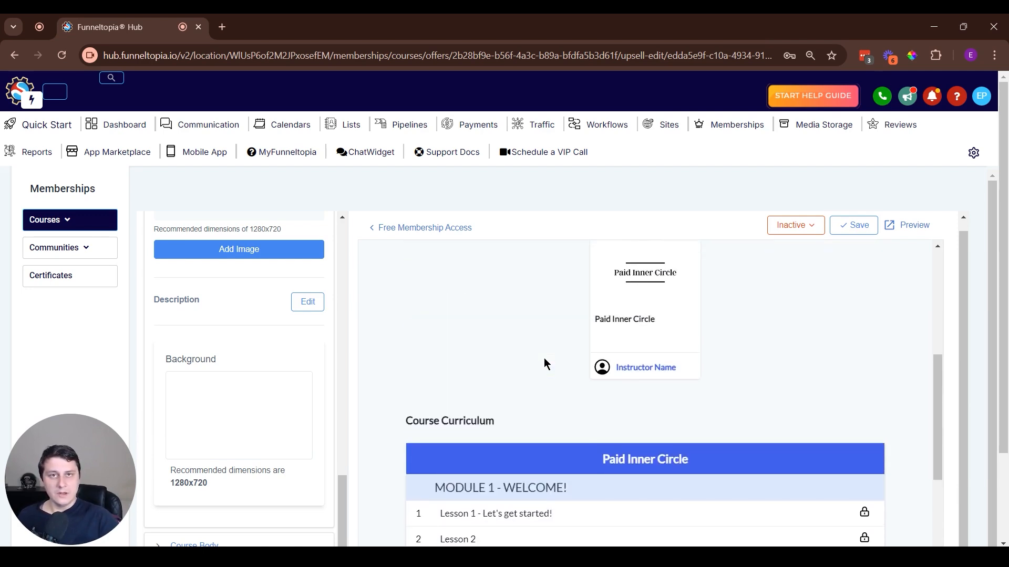
pyautogui.scroll(-3, 544, 358)
pyautogui.moveTo(573, 385); pyautogui.dragTo(467, 389)
pyautogui.click(501, 386)
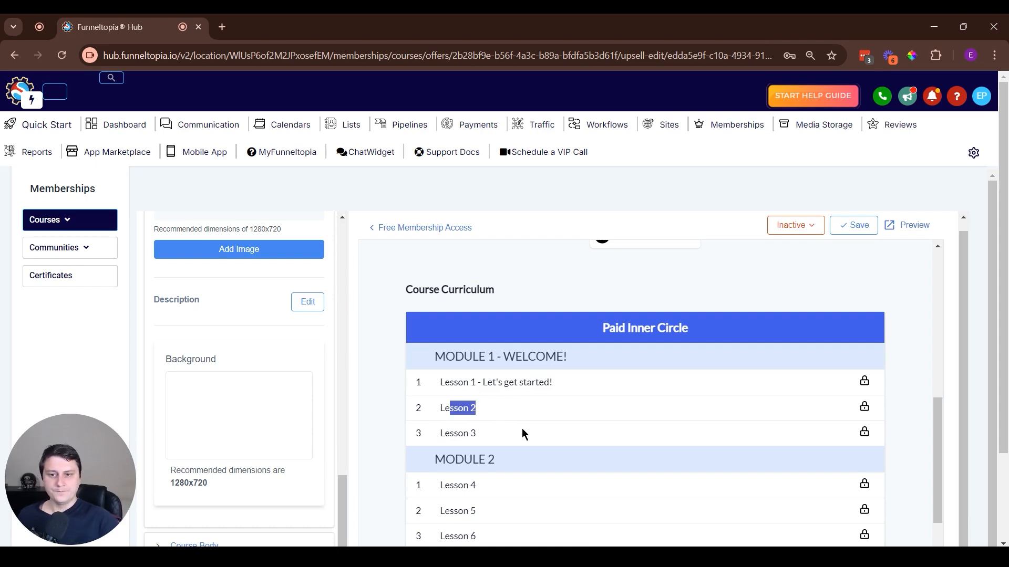
pyautogui.scroll(-1, 529, 408)
pyautogui.scroll(5, 371, 398)
pyautogui.scroll(2, 484, 360)
pyautogui.scroll(-1, 541, 400)
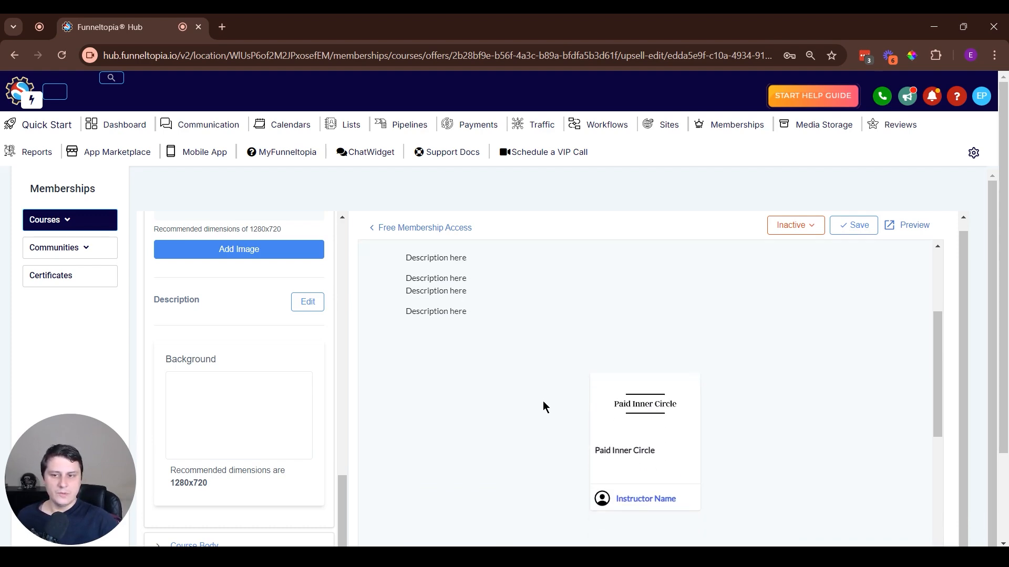
pyautogui.scroll(-1, 532, 388)
pyautogui.scroll(-1, 364, 352)
pyautogui.scroll(1, 553, 350)
pyautogui.scroll(1, 553, 356)
pyautogui.scroll(-2, 249, 435)
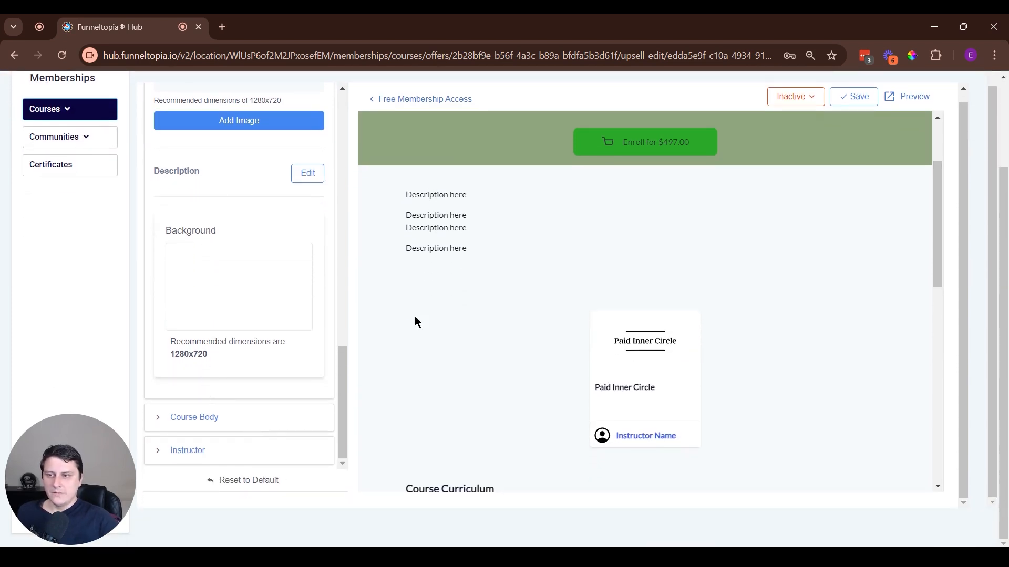
# Examine the Course Body settings for description title, curriculum title, product, category, sub category and lesson, comparing them with the preview
pyautogui.click(212, 419)
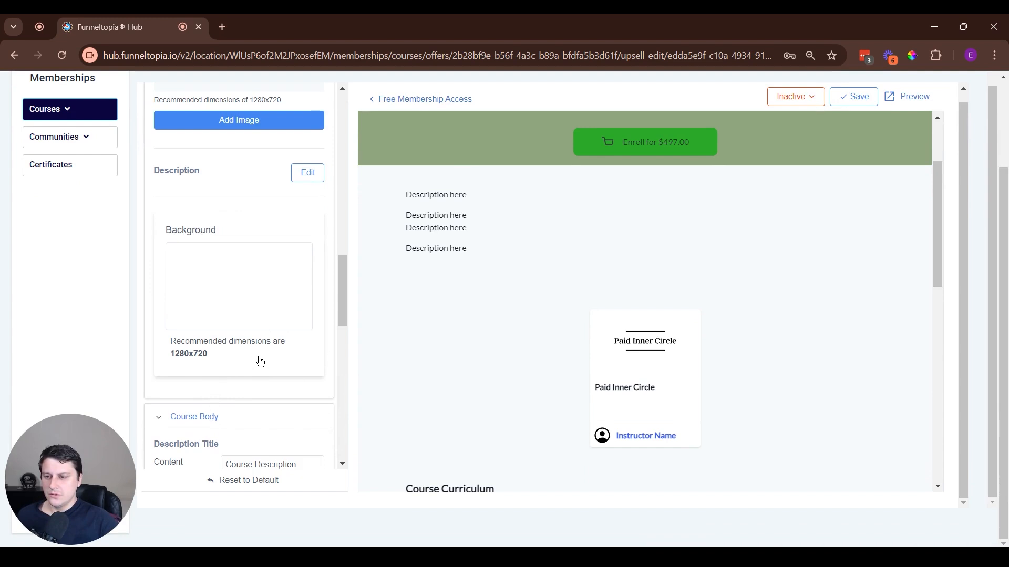
pyautogui.scroll(-4, 259, 360)
pyautogui.scroll(-1, 236, 315)
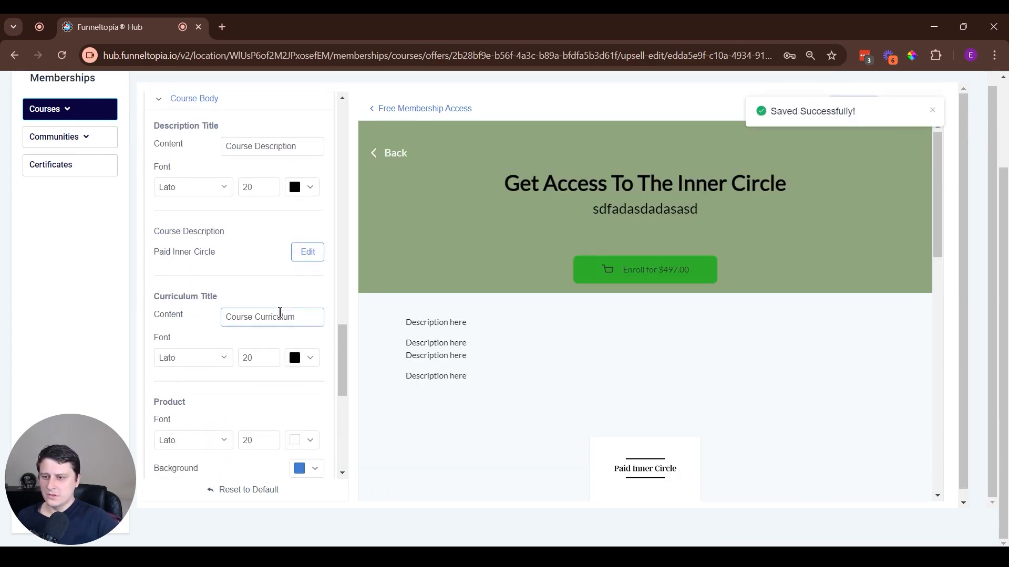
pyautogui.scroll(-1, 294, 320)
pyautogui.scroll(-3, 578, 347)
pyautogui.scroll(-3, 635, 366)
pyautogui.moveTo(413, 288); pyautogui.dragTo(495, 289)
pyautogui.scroll(-1, 286, 253)
pyautogui.scroll(-1, 297, 373)
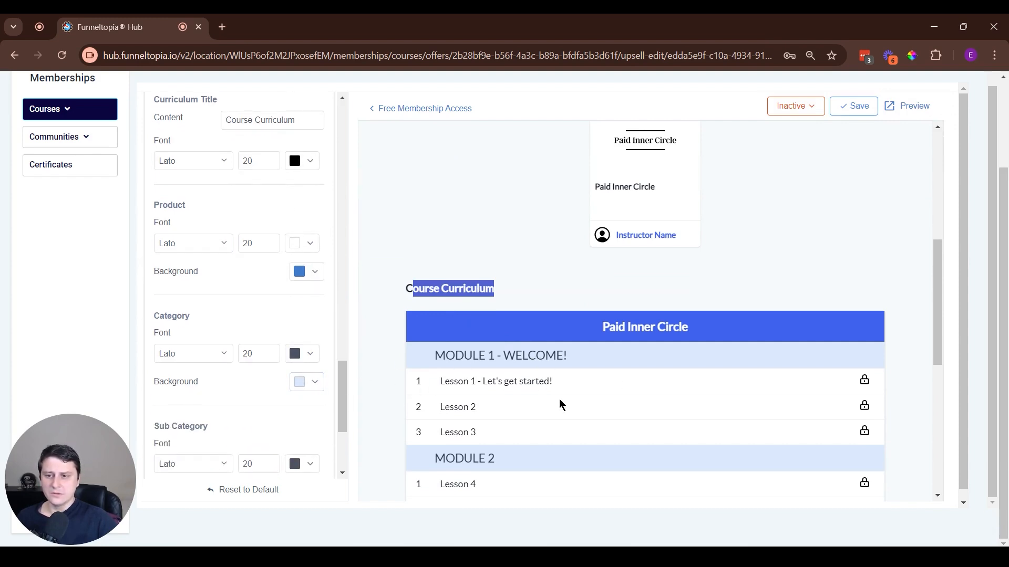
pyautogui.scroll(-1, 512, 444)
pyautogui.scroll(-2, 289, 436)
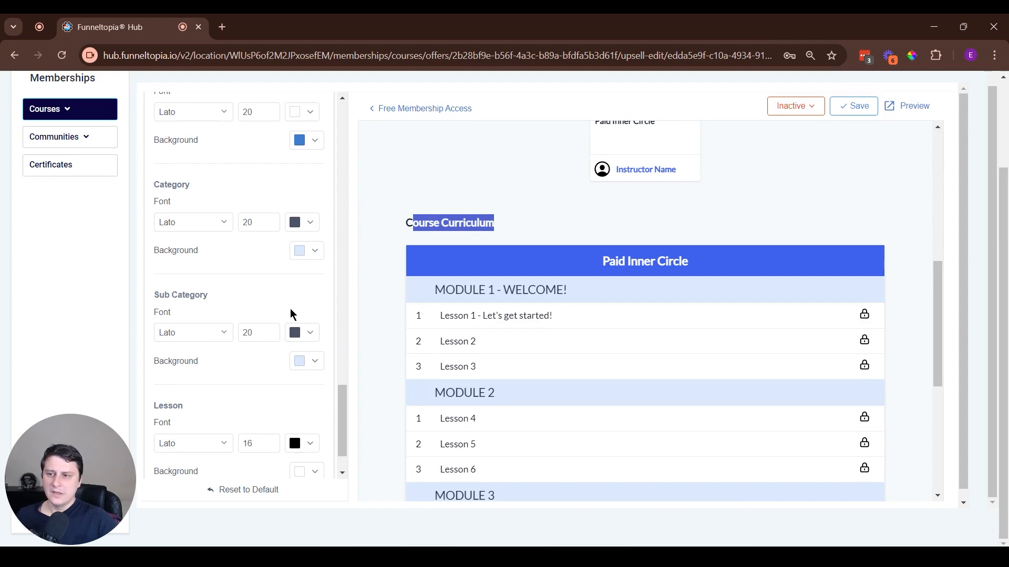
pyautogui.scroll(-1, 315, 341)
pyautogui.scroll(-1, 308, 347)
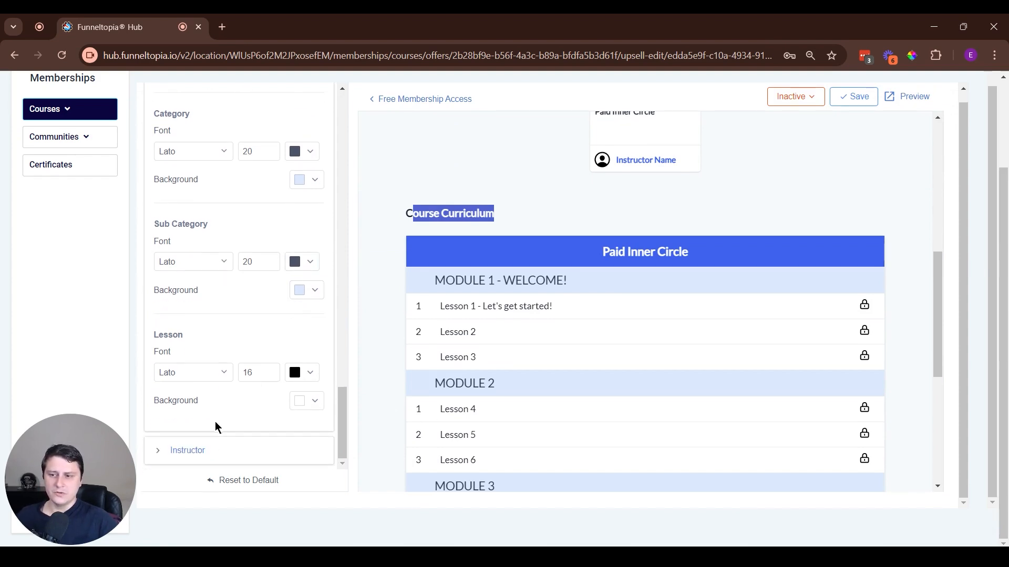
# Examine the Instructor settings for background, heading, name, title and bio against the instructor block in the preview
pyautogui.click(203, 450)
pyautogui.scroll(-3, 263, 345)
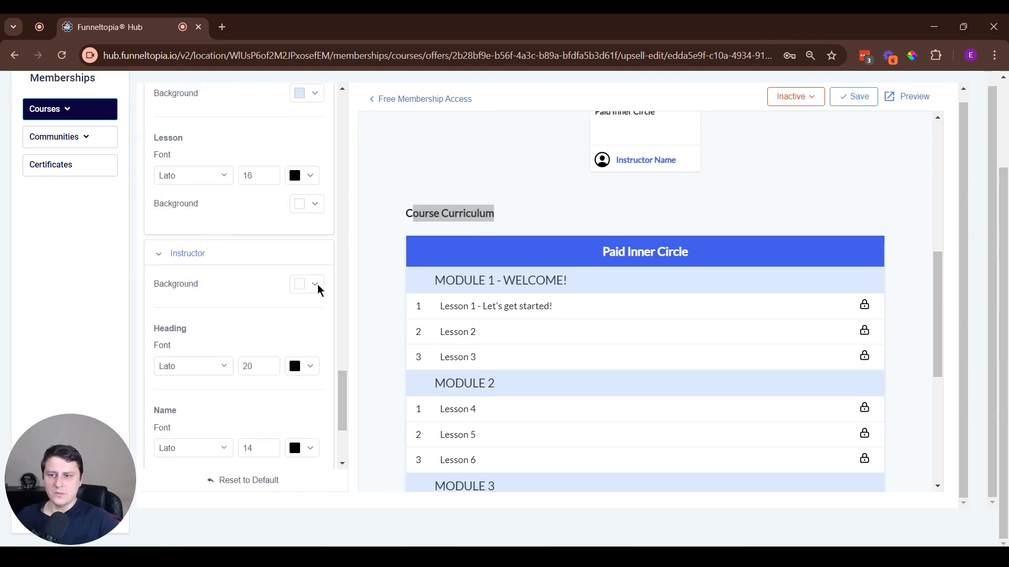
pyautogui.scroll(-5, 465, 346)
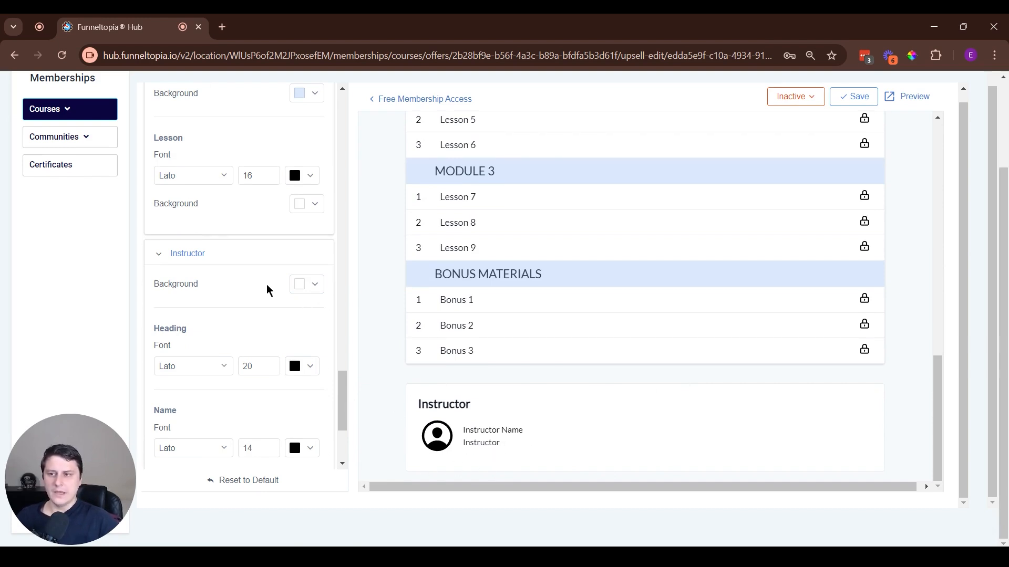
pyautogui.scroll(-3, 281, 358)
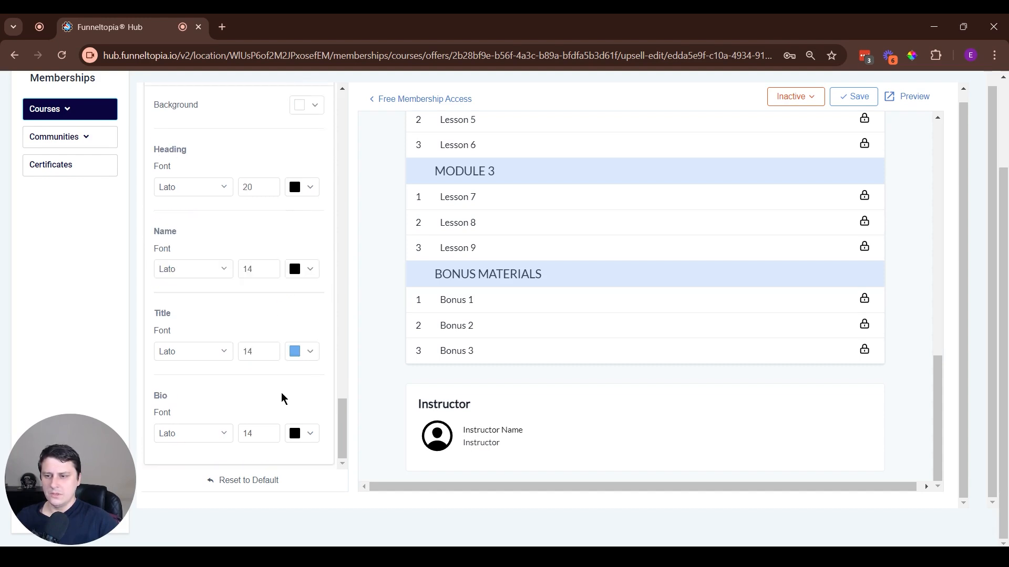
pyautogui.moveTo(464, 430); pyautogui.dragTo(515, 456)
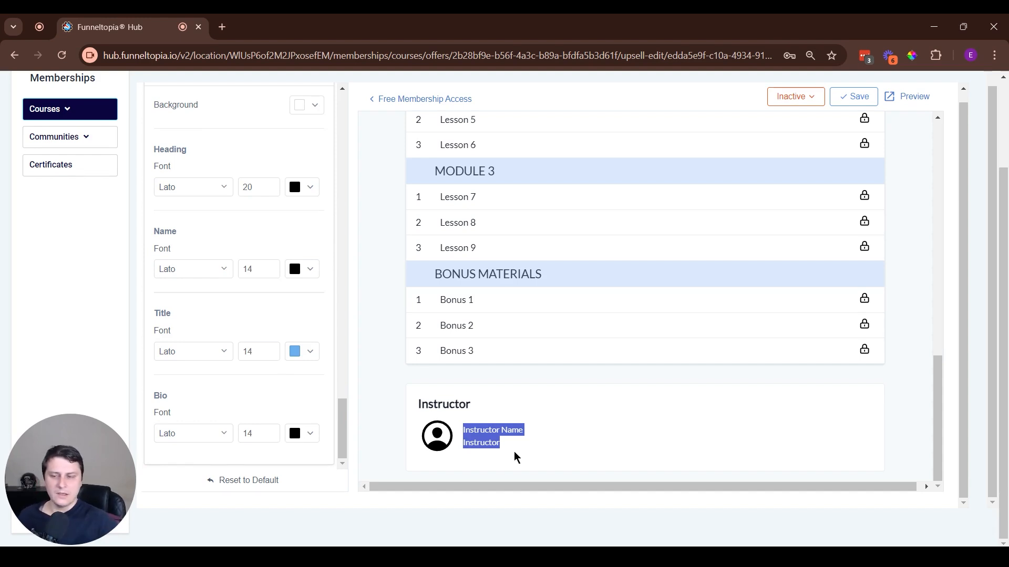
# Collapse the Details settings and save the upsell page
pyautogui.scroll(3, 260, 387)
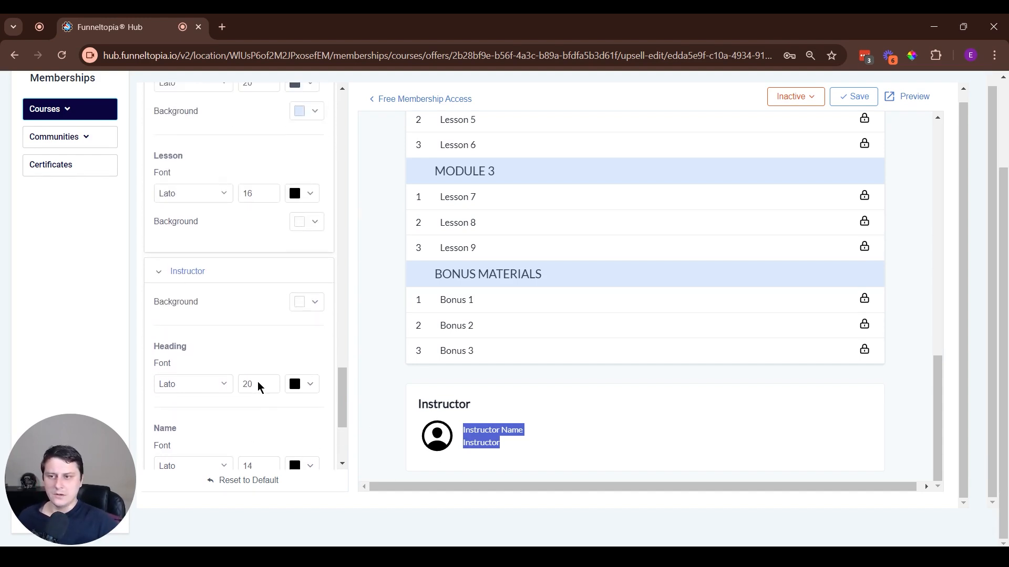
pyautogui.scroll(10, 259, 388)
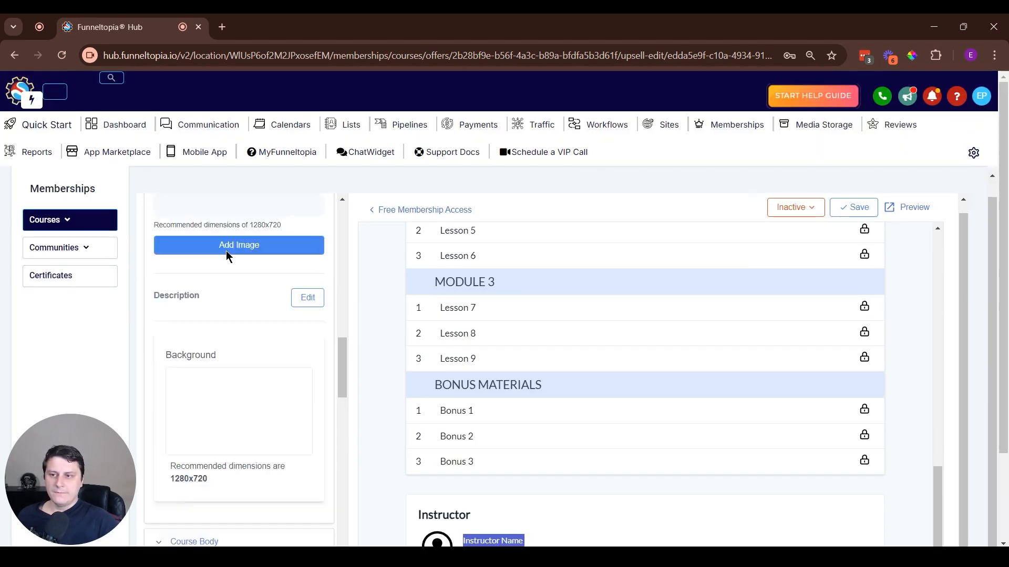
pyautogui.click(211, 243)
pyautogui.click(852, 208)
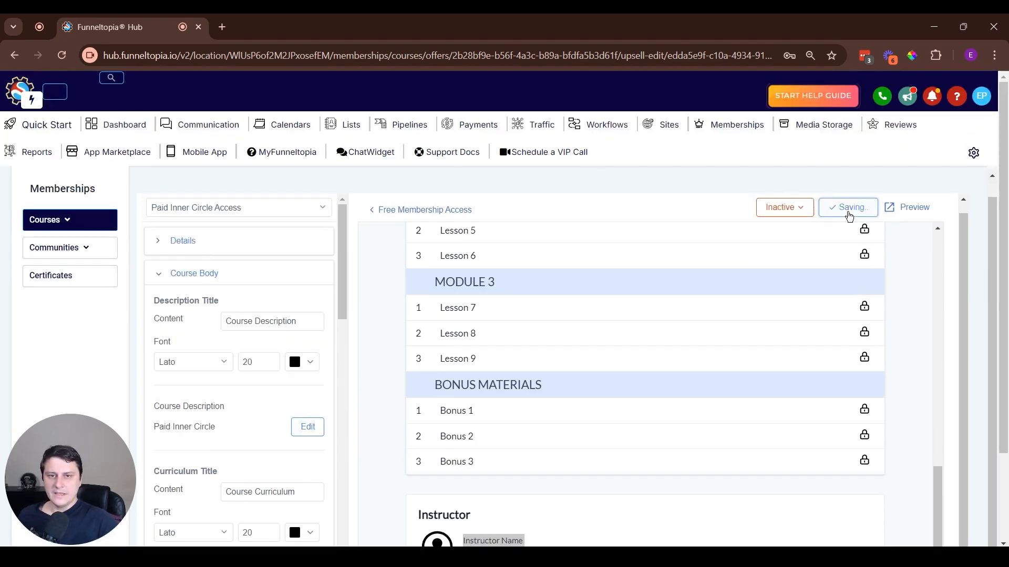
pyautogui.click(933, 221)
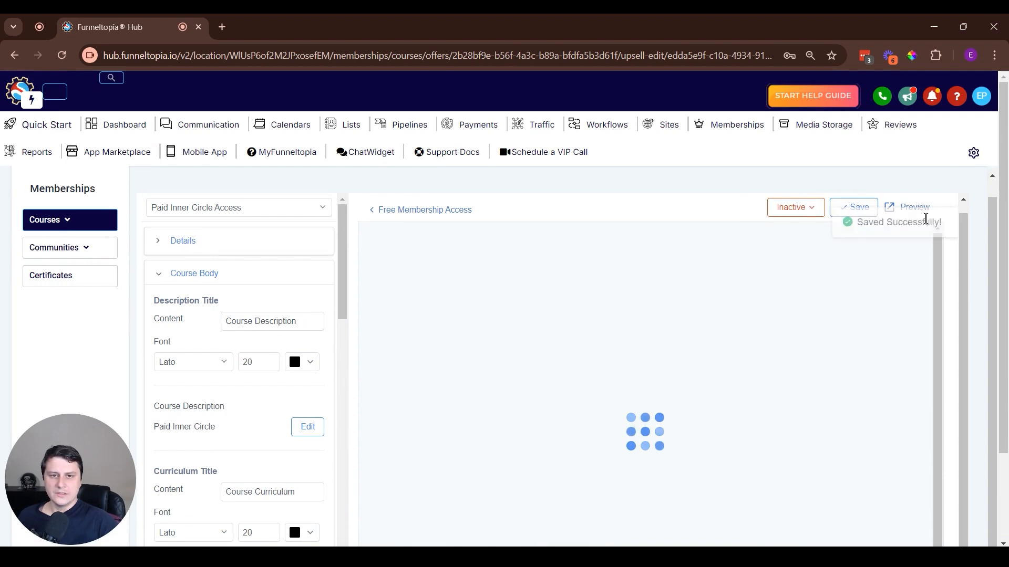
# Open the full preview of the upsell page and examine it from the banner down to the bonus materials
pyautogui.click(913, 207)
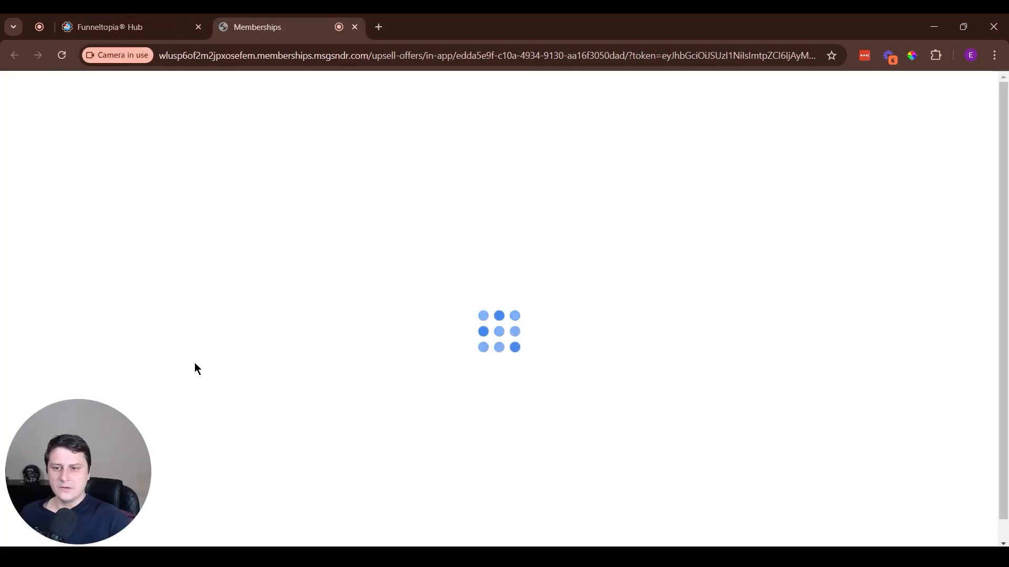
pyautogui.scroll(-15, 356, 366)
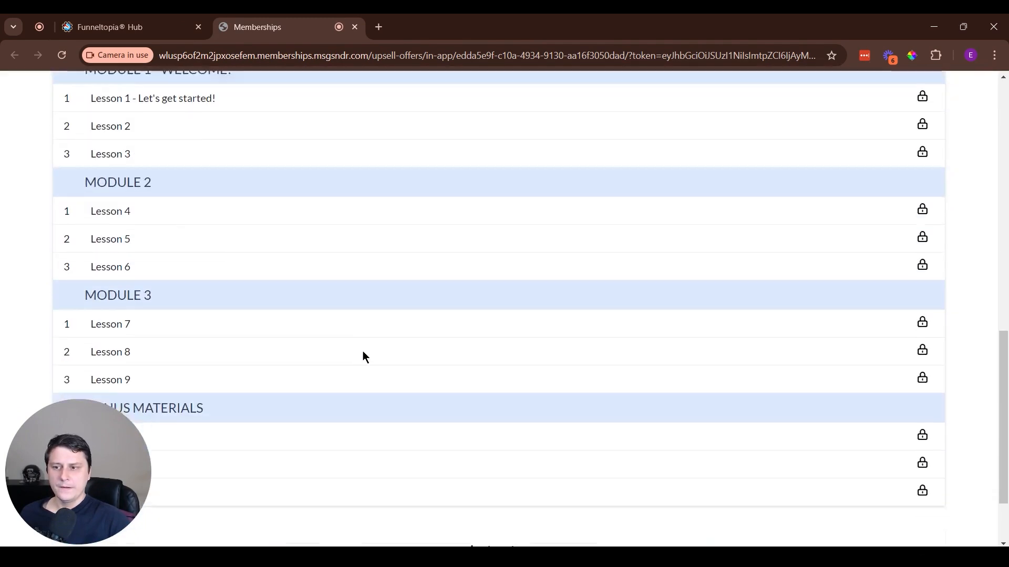
pyautogui.scroll(15, 367, 355)
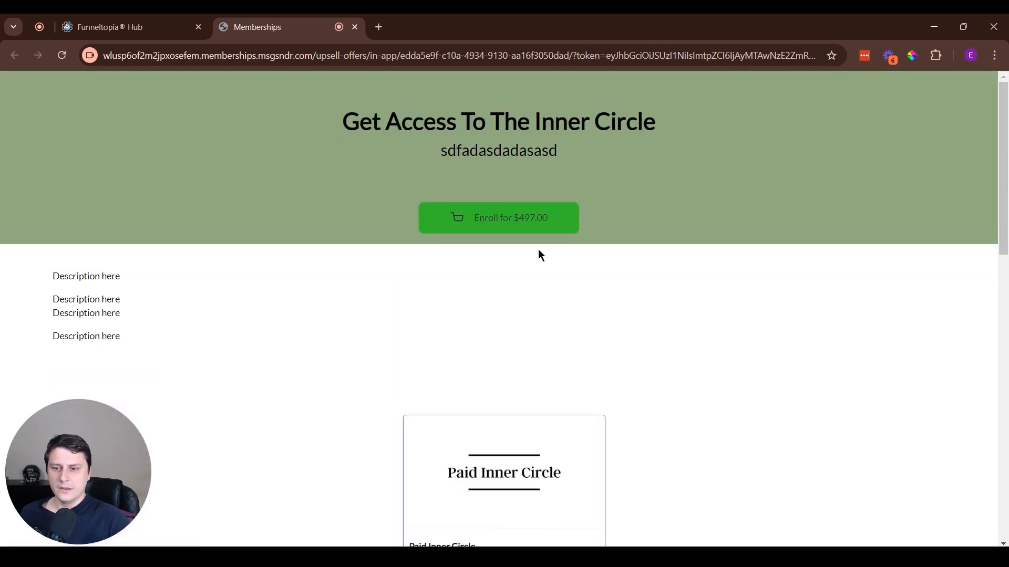
pyautogui.scroll(-15, 508, 246)
pyautogui.scroll(15, 500, 241)
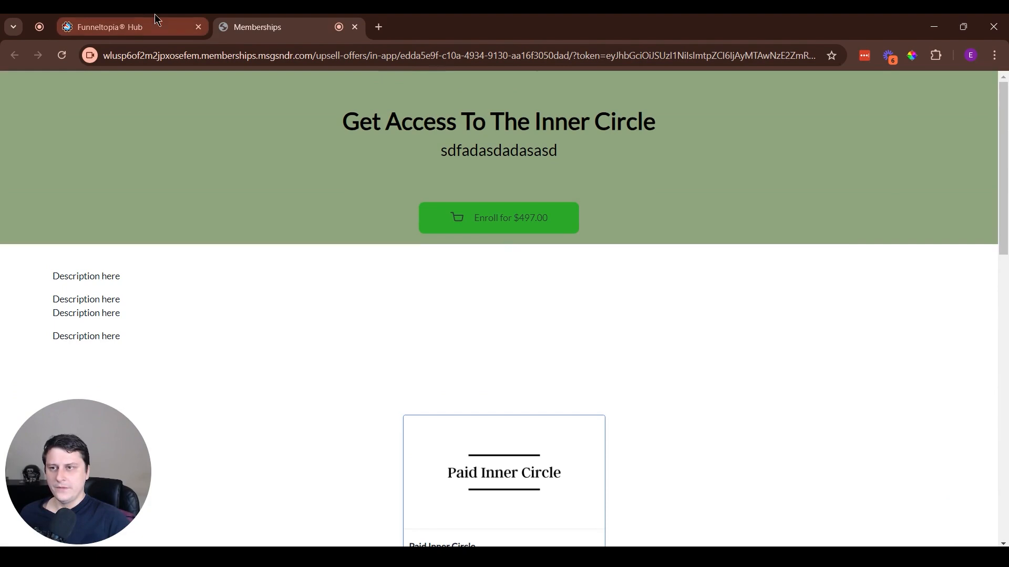
# Close the full preview, then save the upsell page again with the Course Body settings collapsed
pyautogui.middleClick(247, 34)
pyautogui.click(862, 214)
pyautogui.click(204, 276)
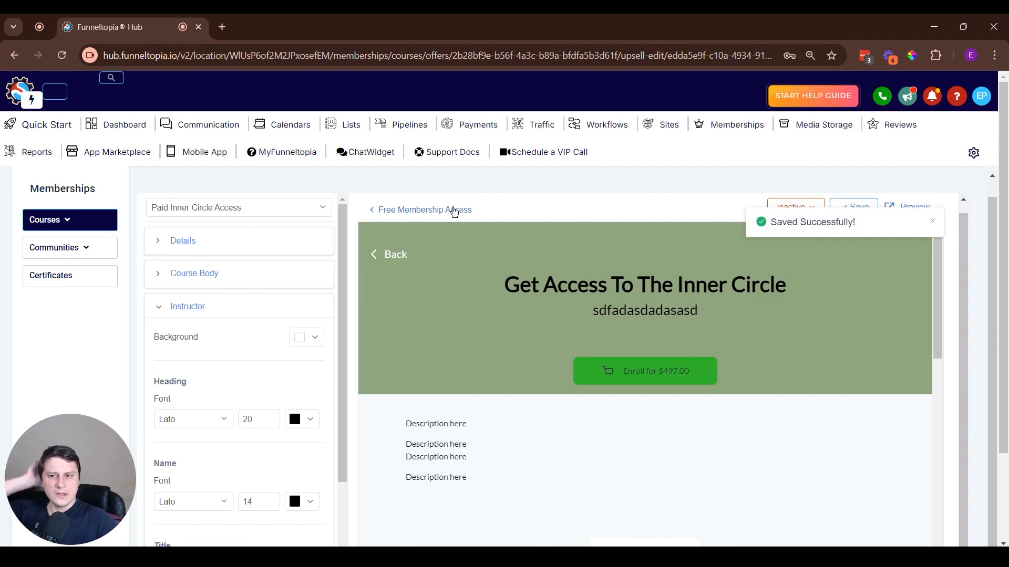
# Return to the Free Membership Access upsells and set the Paid Inner Circle Access in-app upsell to Active
pyautogui.click(454, 210)
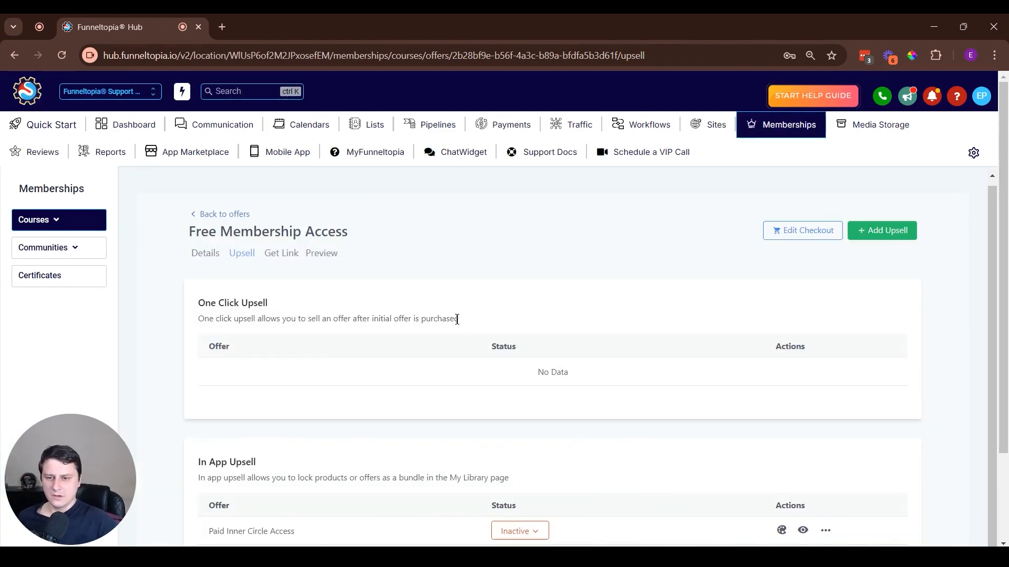
pyautogui.scroll(-2, 457, 319)
pyautogui.click(520, 420)
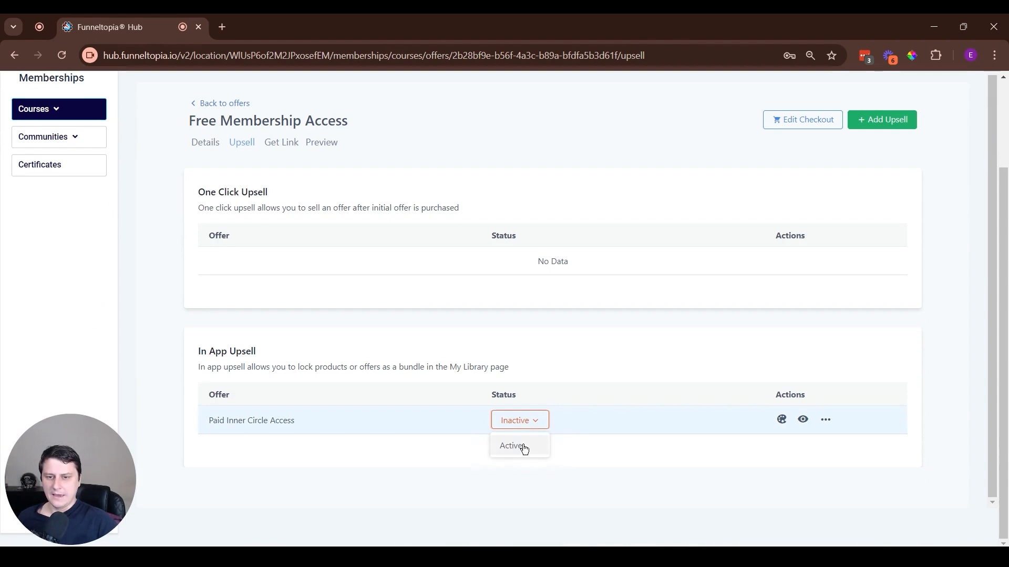
pyautogui.click(520, 445)
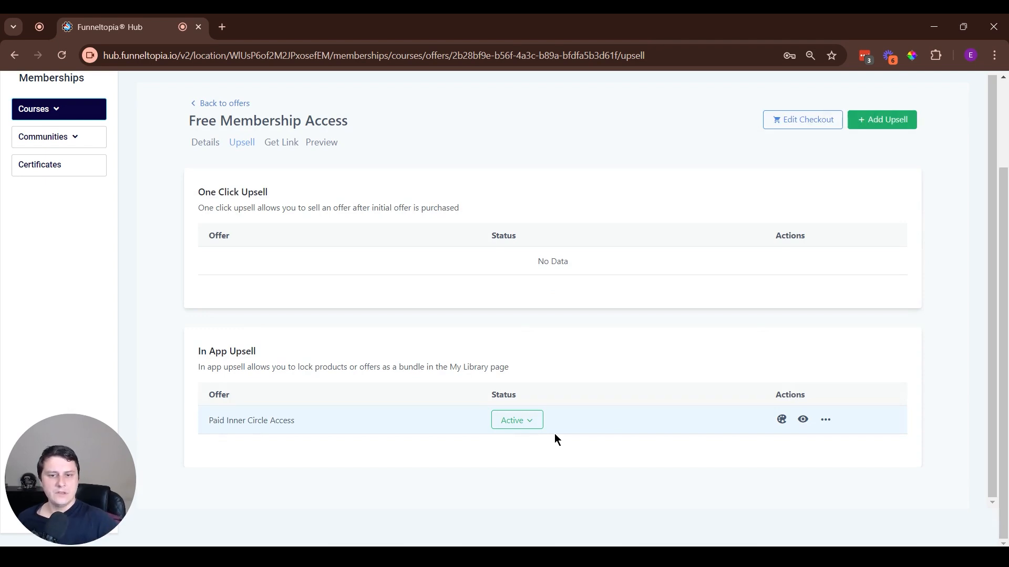
# Switch to the member's course library in the incognito window, reload it and open the locked Paid Inner Circle course
pyautogui.hotkey('alt', 'Tab')
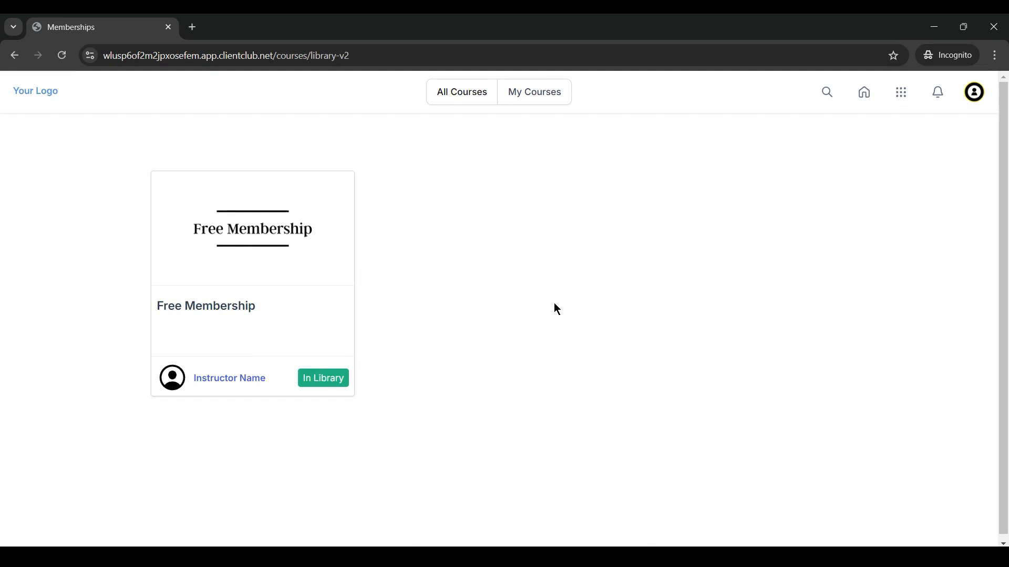
pyautogui.press('F5')
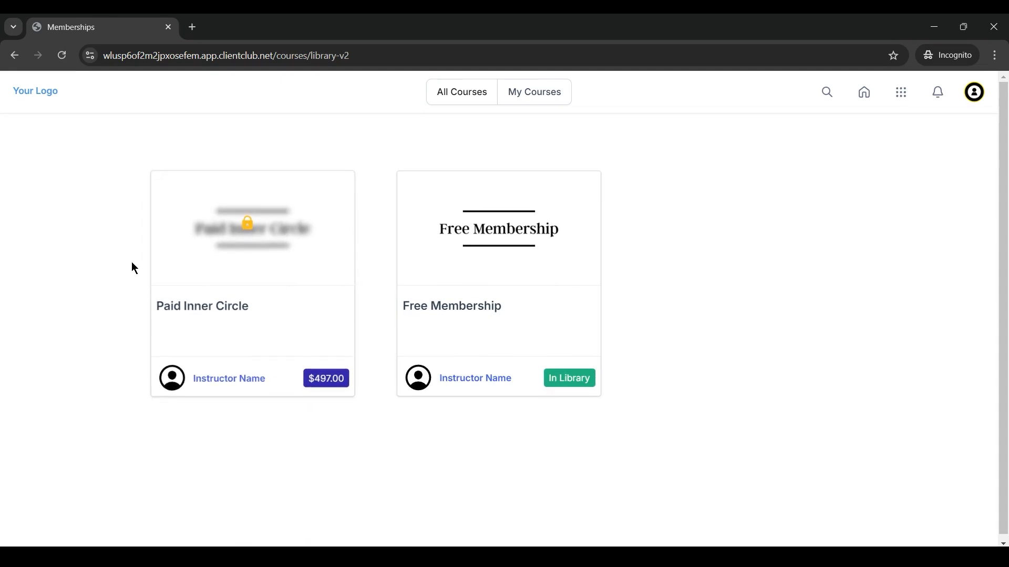
pyautogui.click(293, 325)
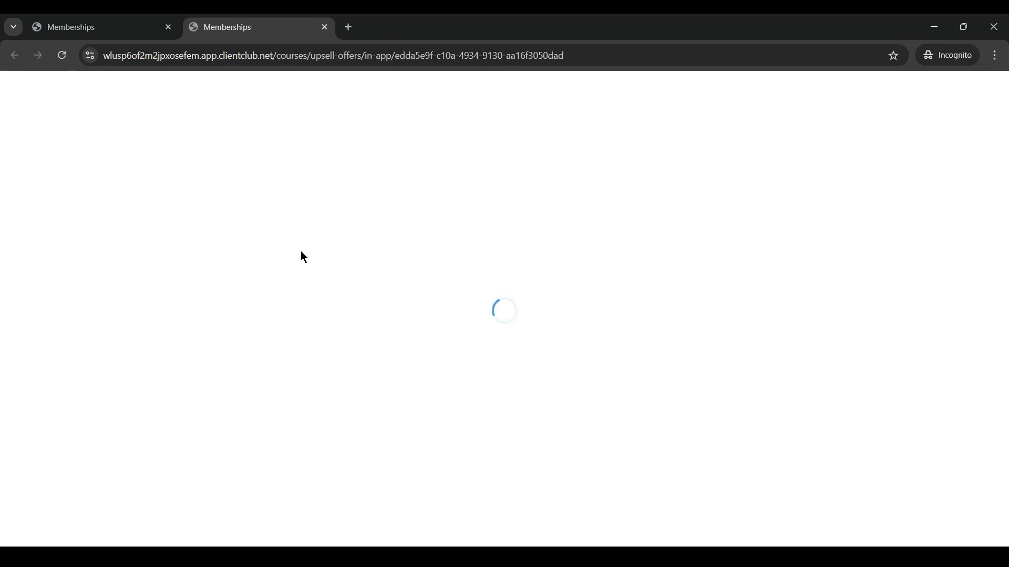
# Examine the live Paid Inner Circle upsell page from the banner down through the description, course card and curriculum
pyautogui.scroll(-15, 446, 225)
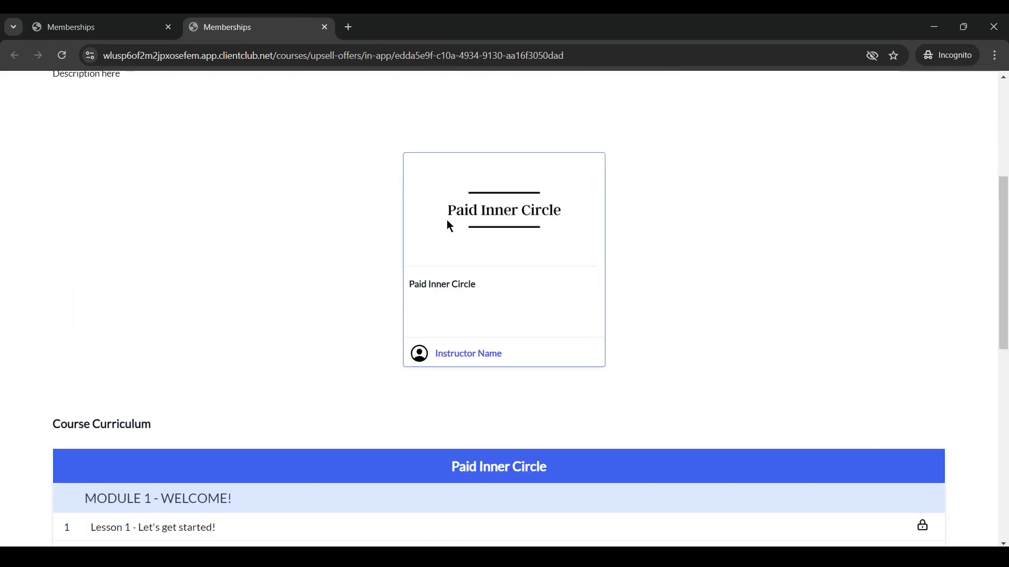
pyautogui.scroll(15, 450, 225)
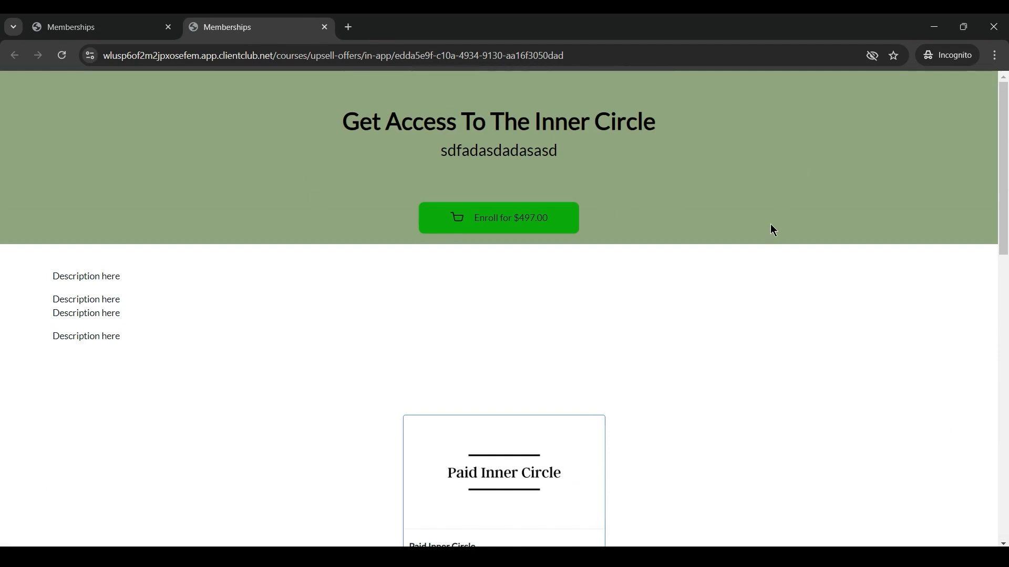
pyautogui.scroll(-12, 714, 226)
pyautogui.scroll(3, 478, 480)
pyautogui.scroll(-3, 482, 395)
pyautogui.scroll(12, 482, 395)
# Check the payment form for enrolling in Paid Inner Circle Access, dismiss it without paying and close the upsell page
pyautogui.click(143, 20)
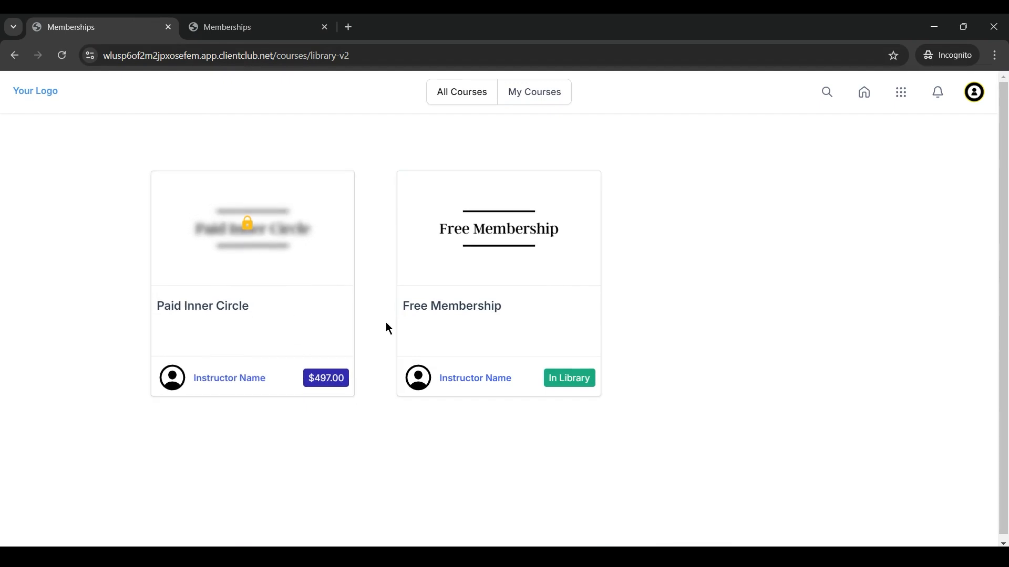
pyautogui.click(204, 21)
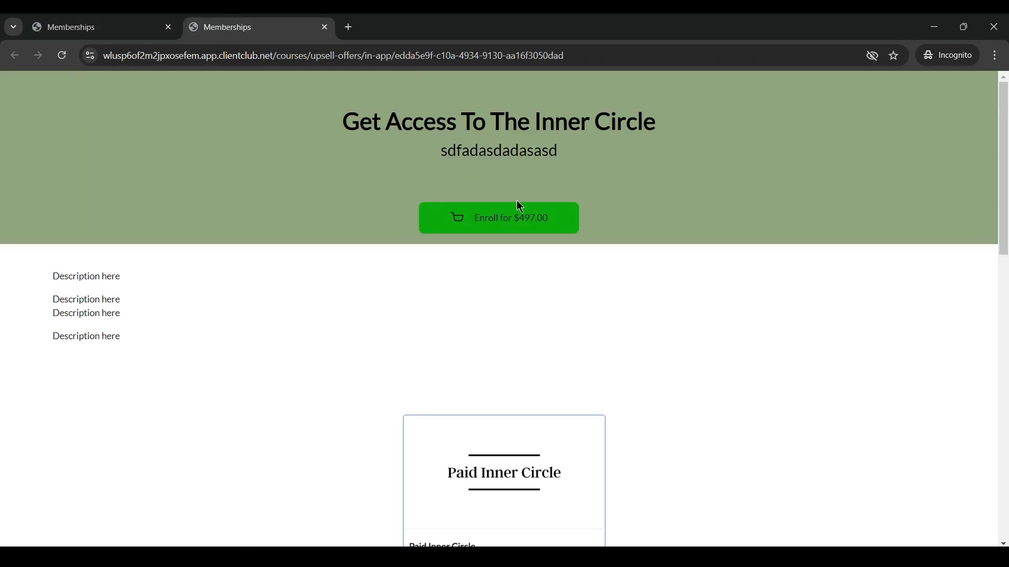
pyautogui.click(517, 216)
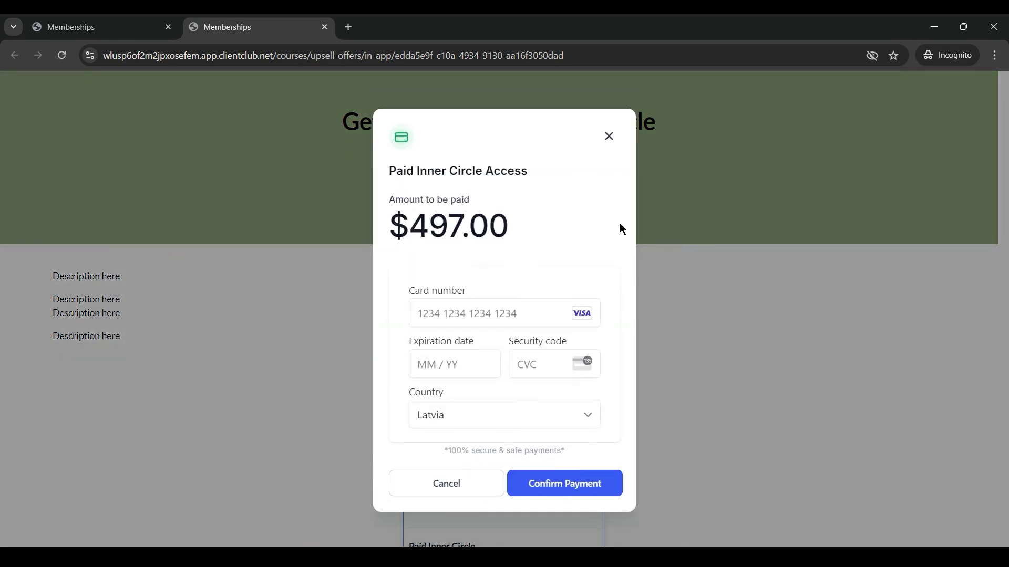
pyautogui.click(609, 136)
pyautogui.click(325, 27)
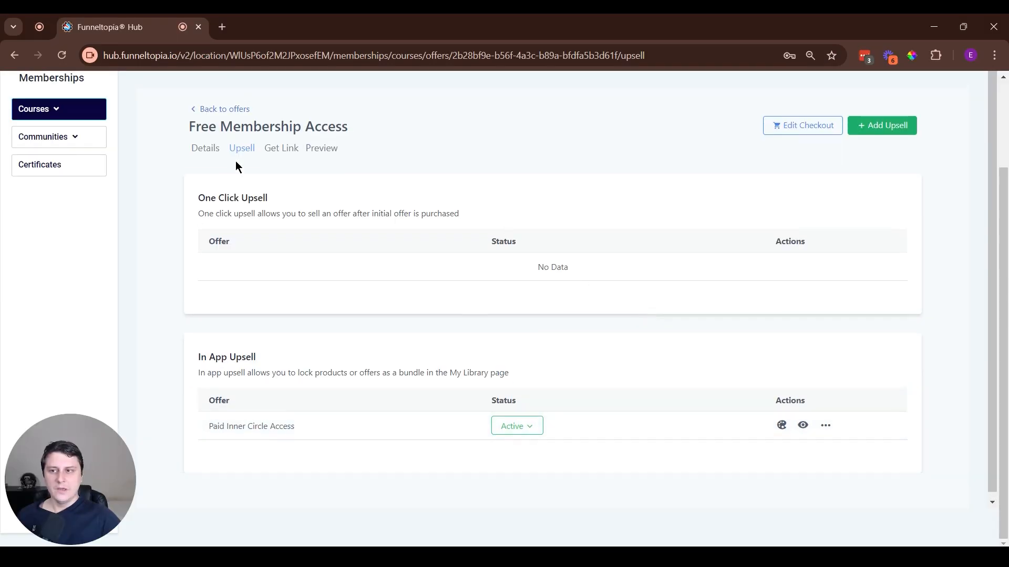
# Switch back to the Funneltopia Hub offers list and review the Free Membership Access offer's details and included products
pyautogui.click(220, 108)
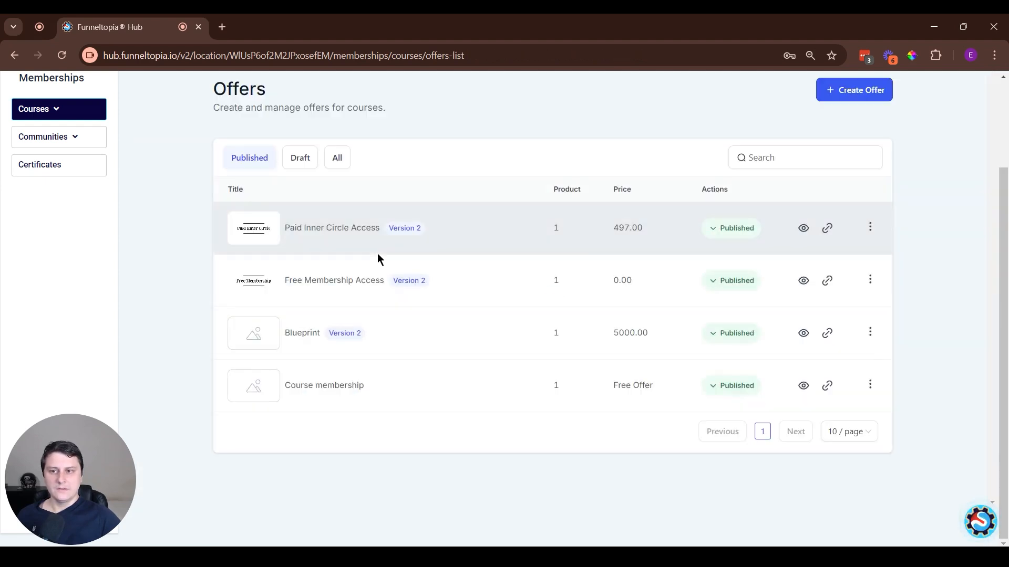
pyautogui.scroll(2, 377, 254)
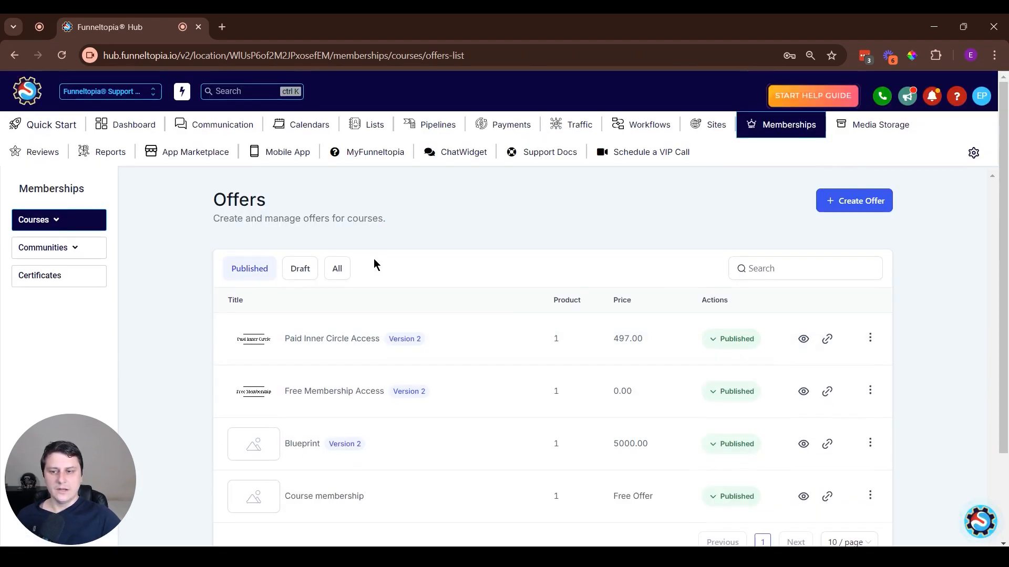
pyautogui.scroll(-1, 374, 259)
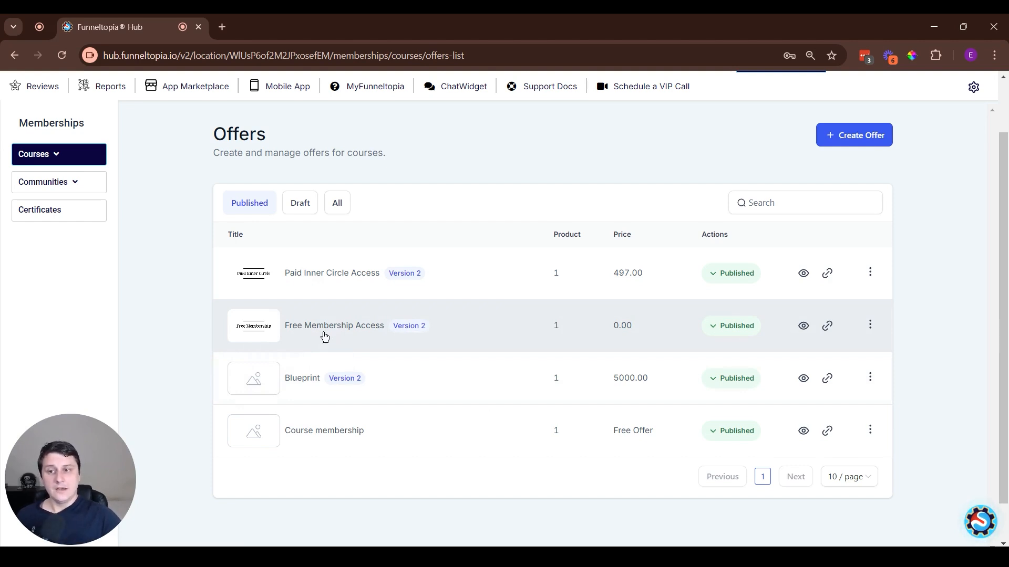
pyautogui.click(323, 336)
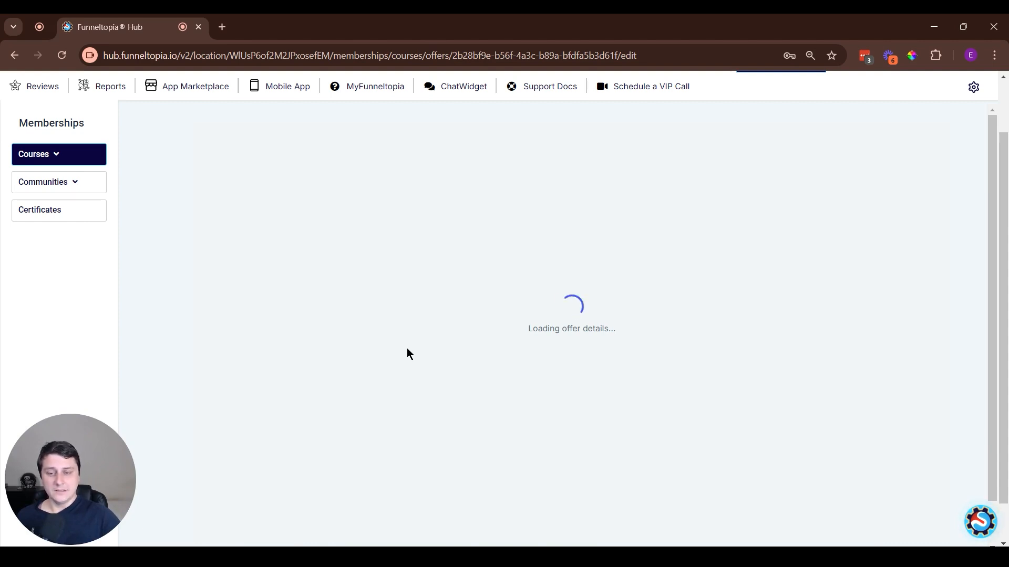
pyautogui.scroll(-5, 509, 398)
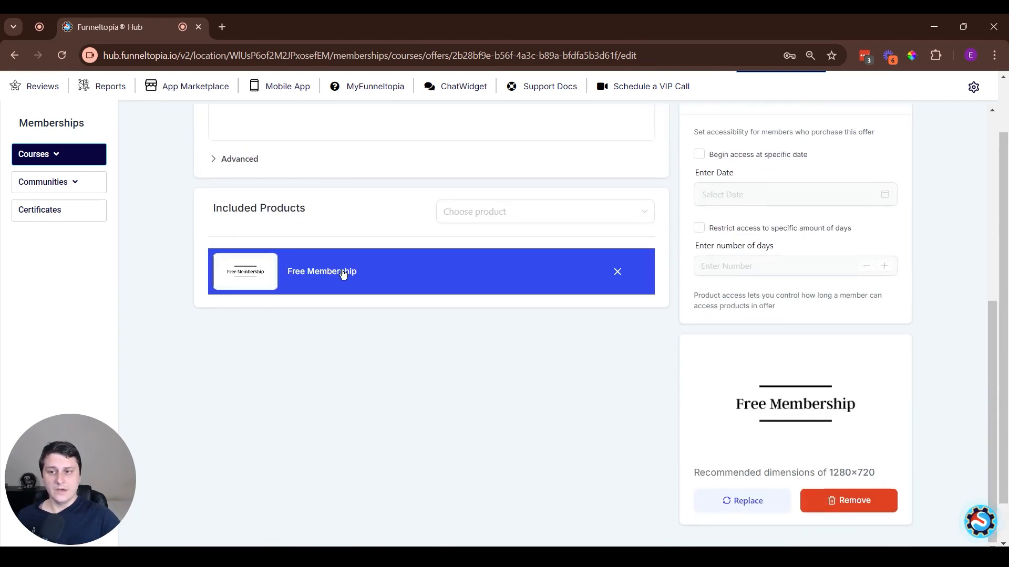
pyautogui.scroll(5, 343, 275)
pyautogui.scroll(-5, 333, 182)
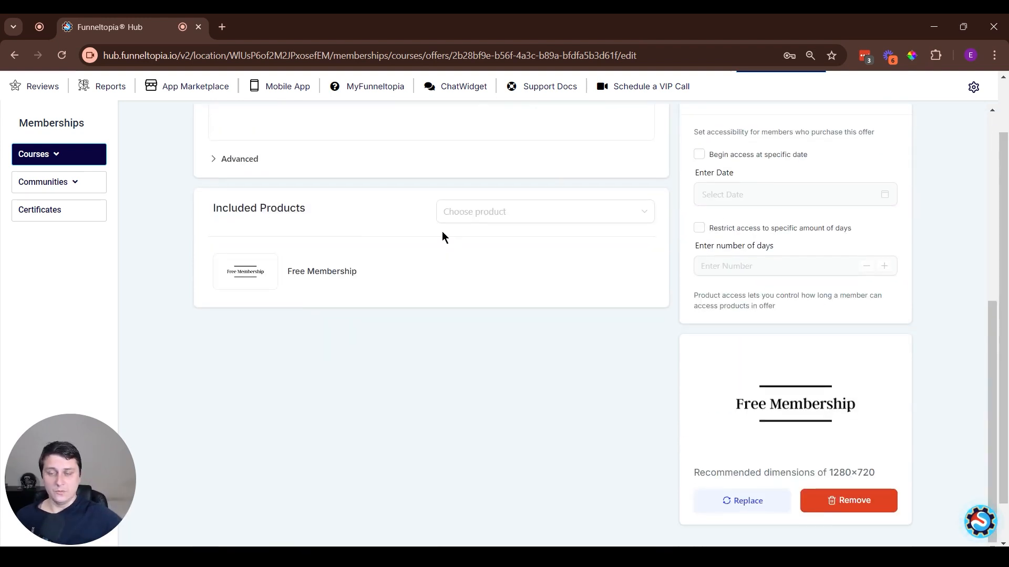
pyautogui.scroll(5, 442, 237)
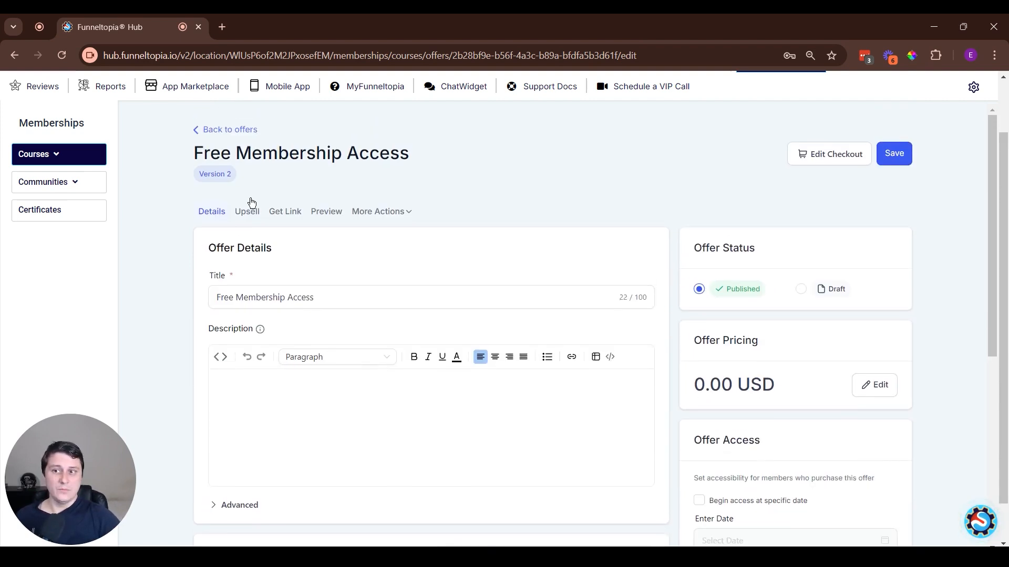
pyautogui.click(237, 137)
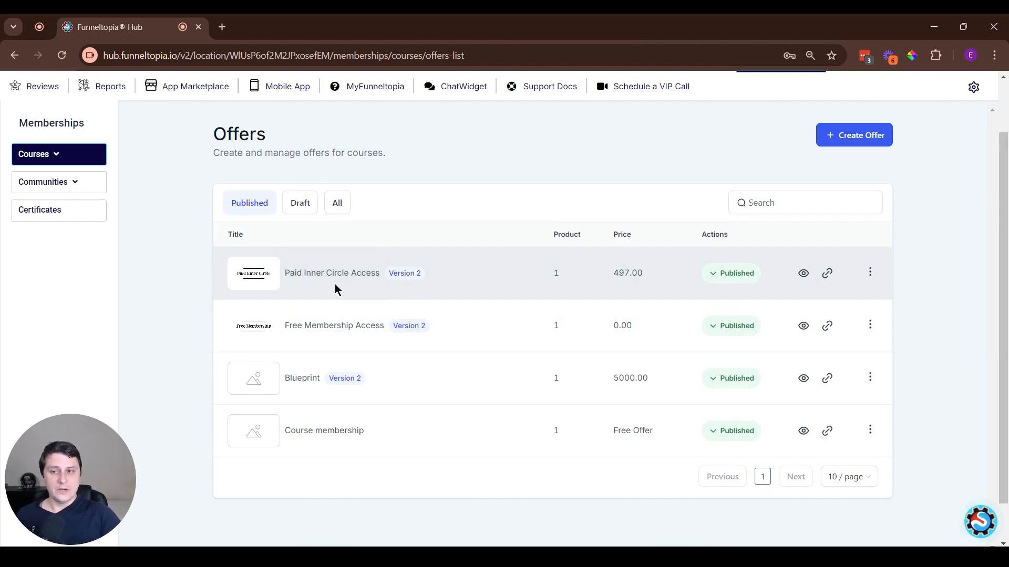
# Review the Paid Inner Circle Access offer's details and included products, and go to the course products list
pyautogui.moveTo(98, 161)
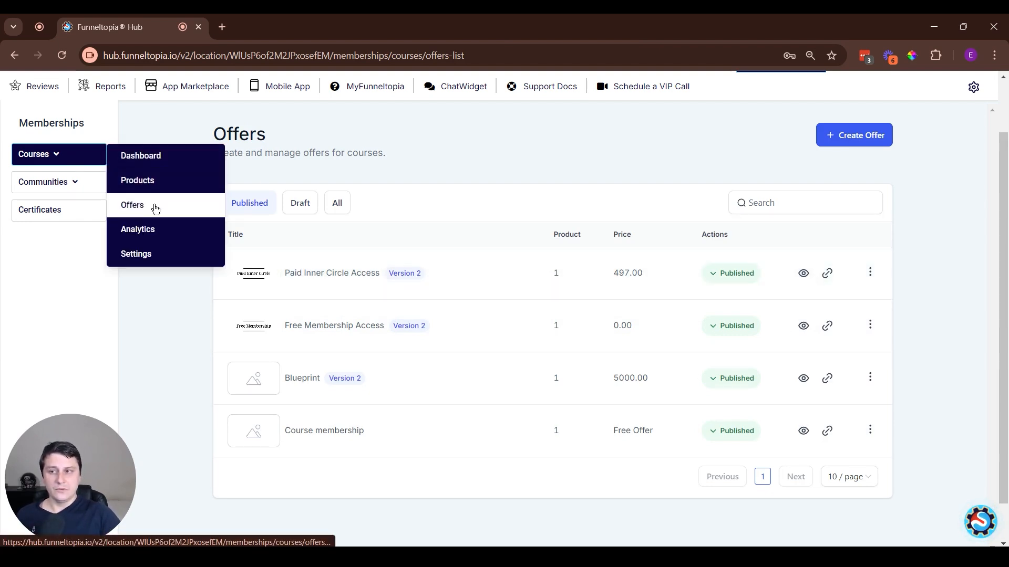
pyautogui.scroll(2, 754, 181)
pyautogui.moveTo(53, 218)
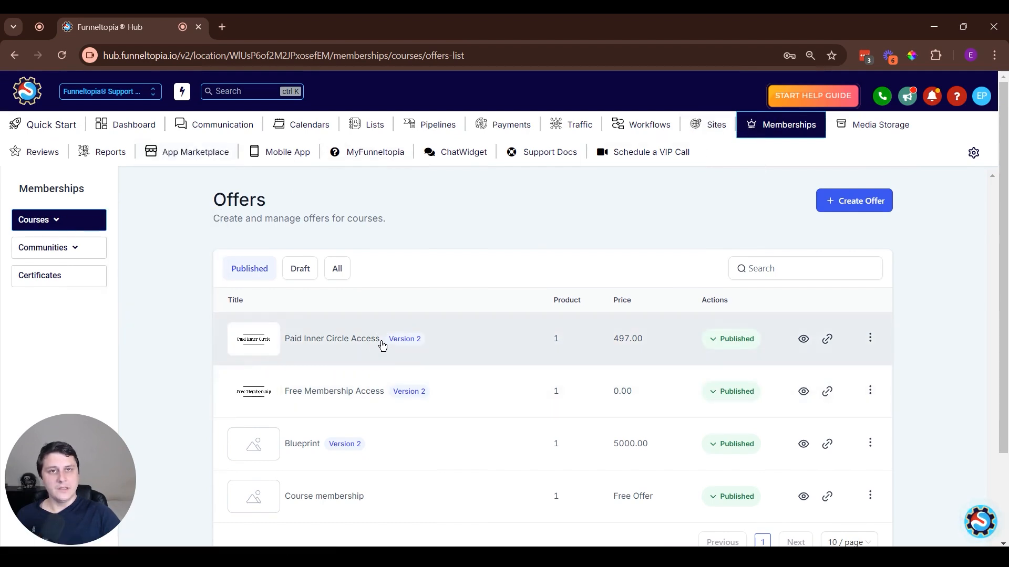
pyautogui.click(365, 350)
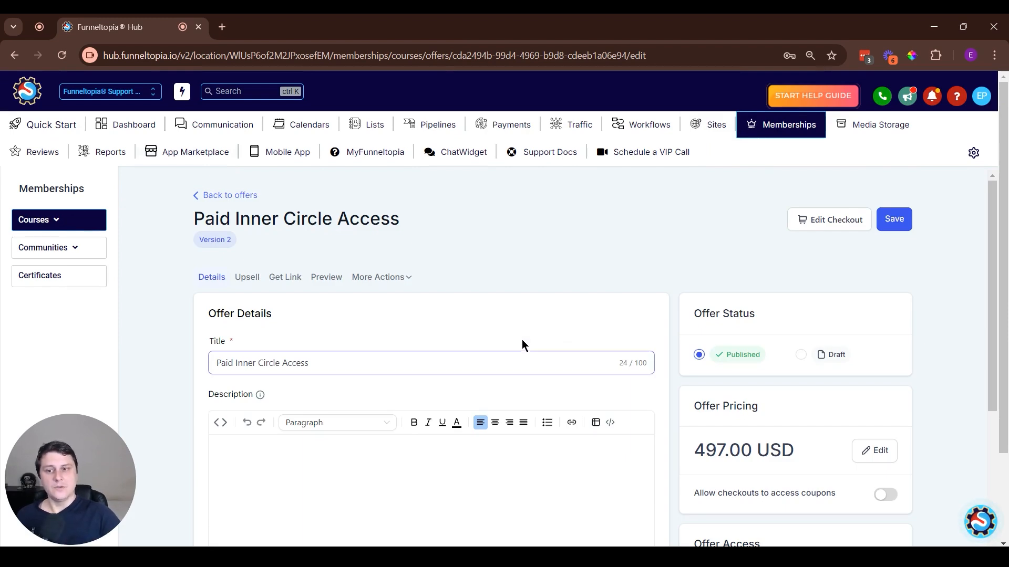
pyautogui.scroll(-10, 521, 341)
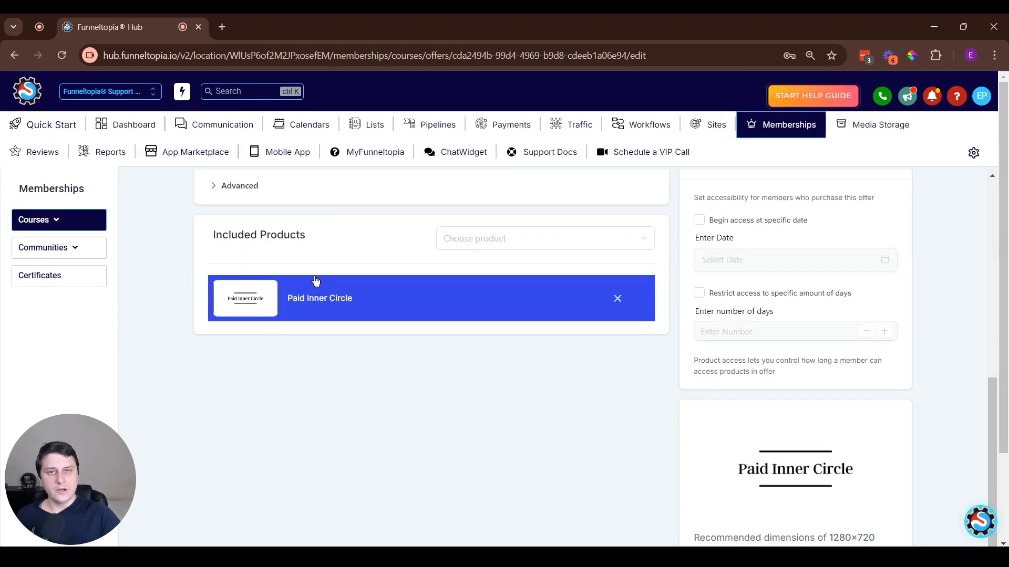
pyautogui.scroll(10, 158, 284)
pyautogui.moveTo(79, 221)
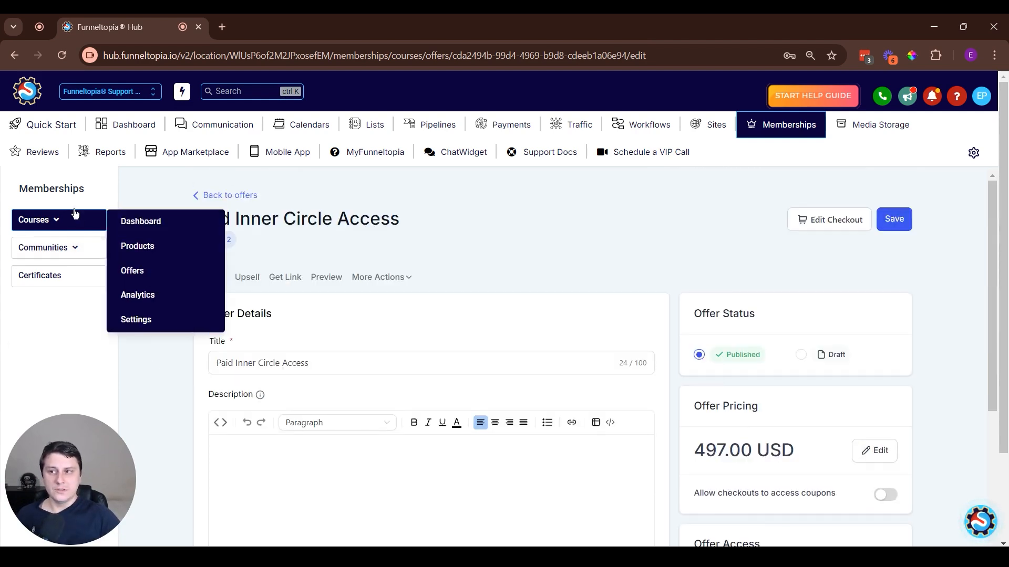
pyautogui.click(158, 252)
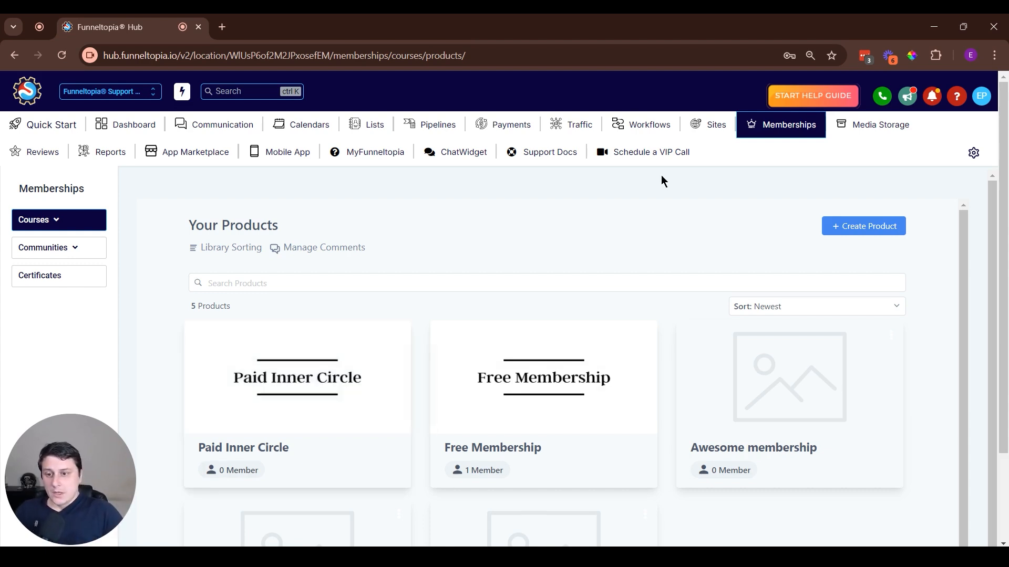
# Go to the Funnels list under Sites, view the support widget's help options and close the widget
pyautogui.click(707, 122)
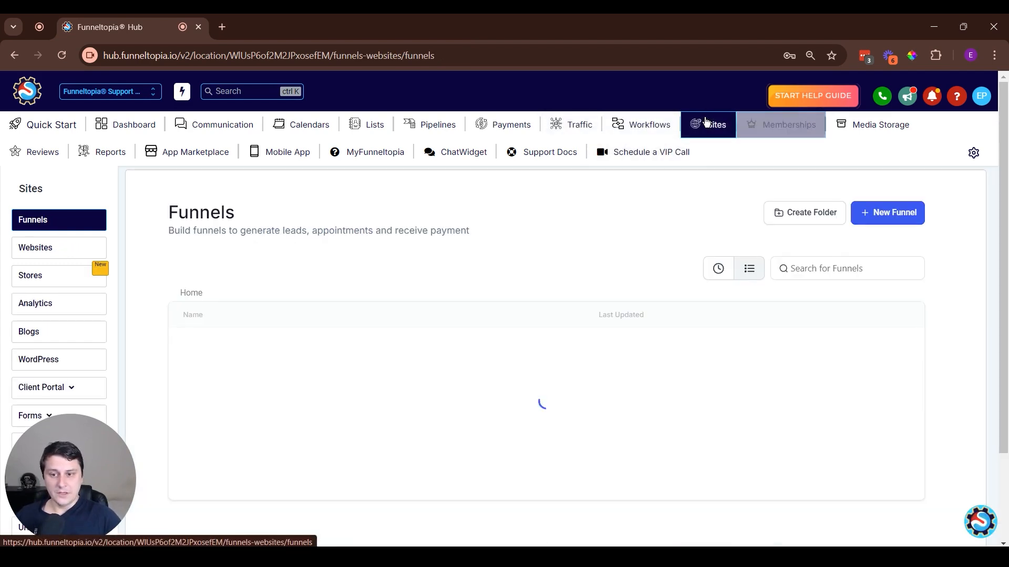
pyautogui.click(991, 523)
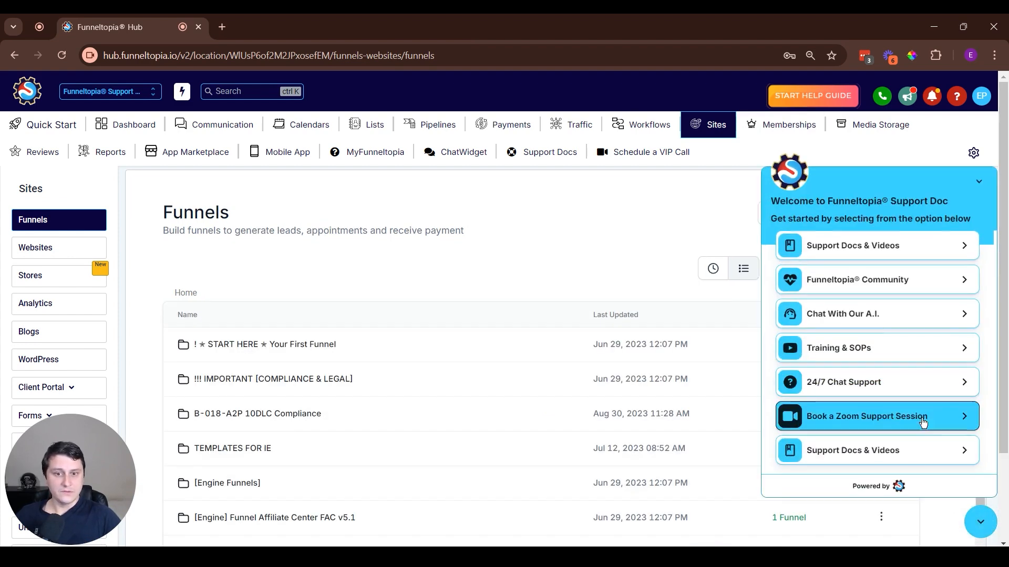
pyautogui.click(980, 509)
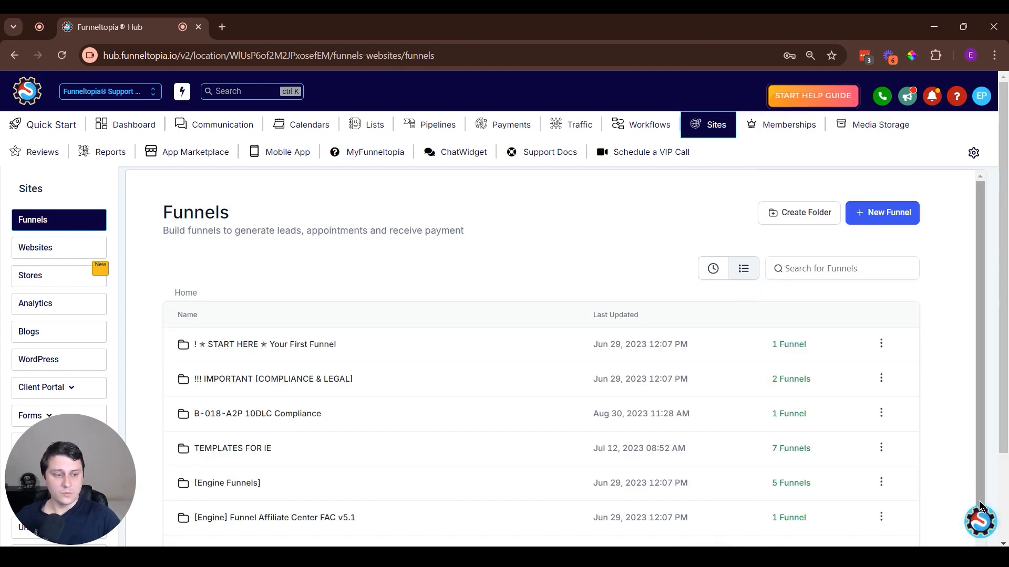